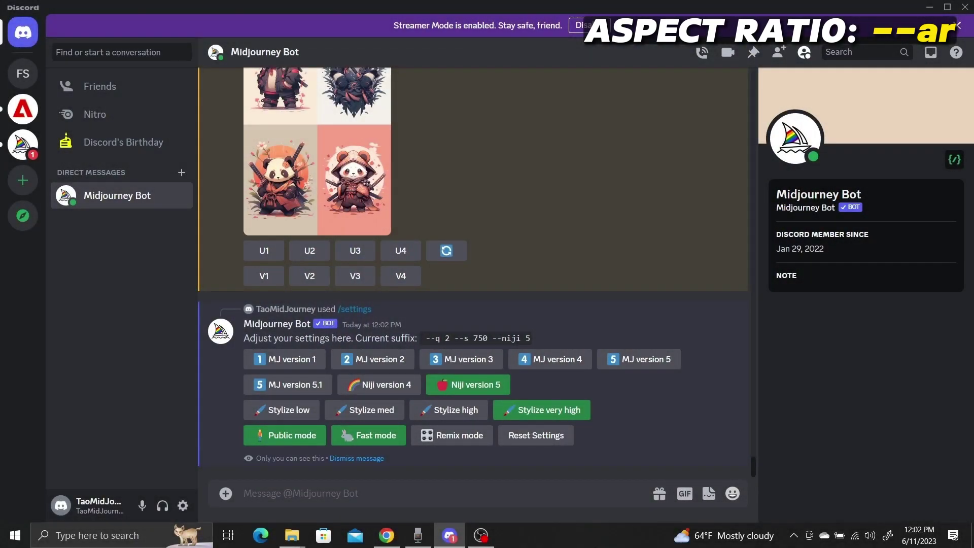
Generate a 2:3 portrait grid for 'cute panda samurai logo --ar 2:3' and enlarge it.
type("/imagi")
key("Tab")
type("cute panda samurai logo --ar")
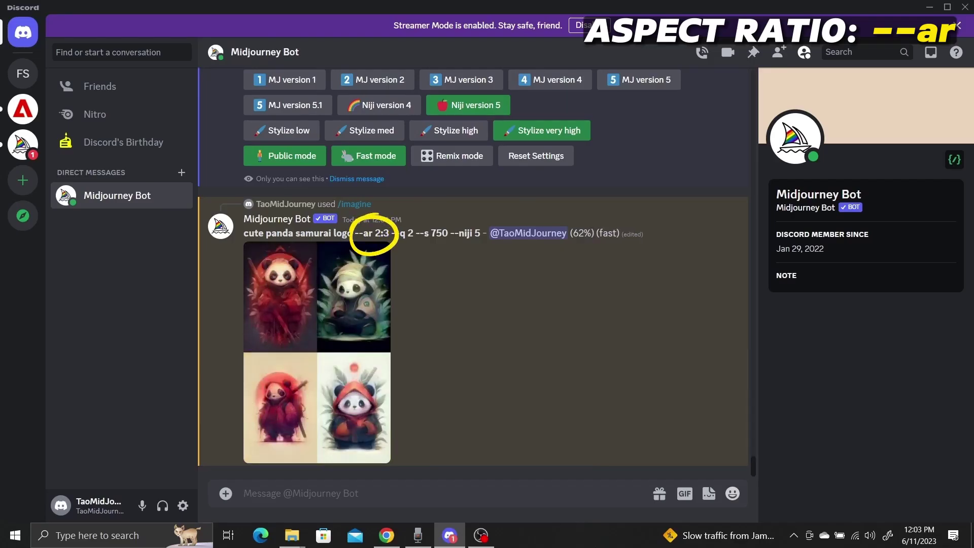
left_click(301, 295)
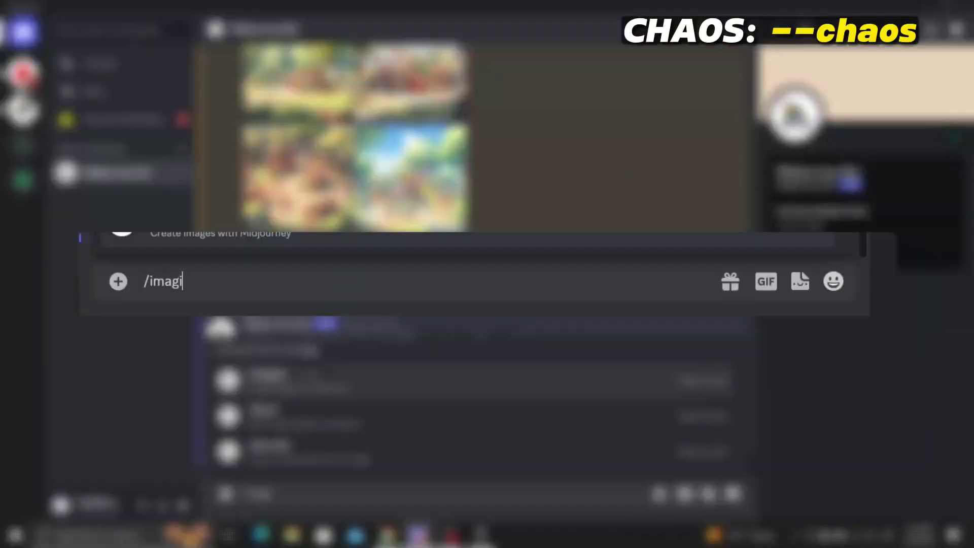
Generate 'a flying goldfish superhero --chaos 0' and view the enlarged grid.
type("ine")
key("Tab")
type("a f")
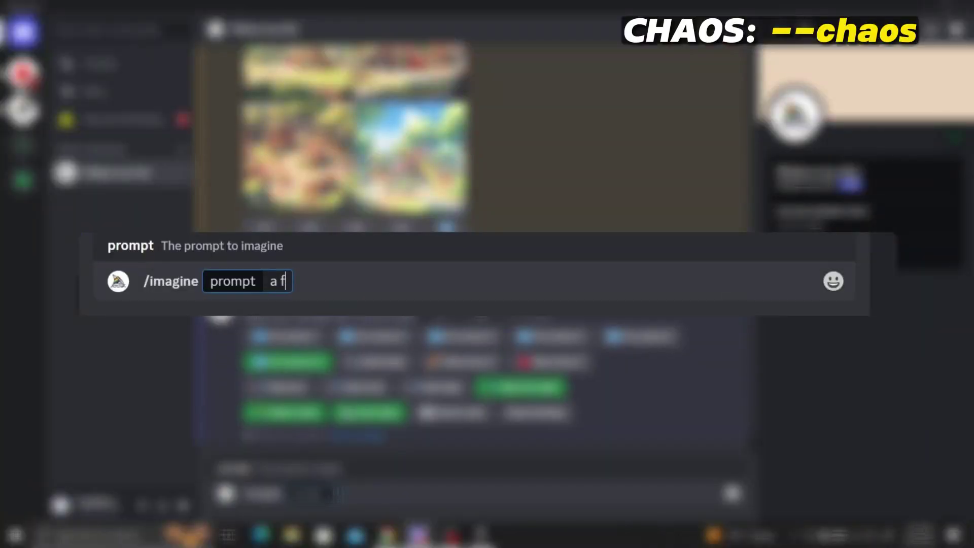
type("lying goldfish superhero --chaos ")
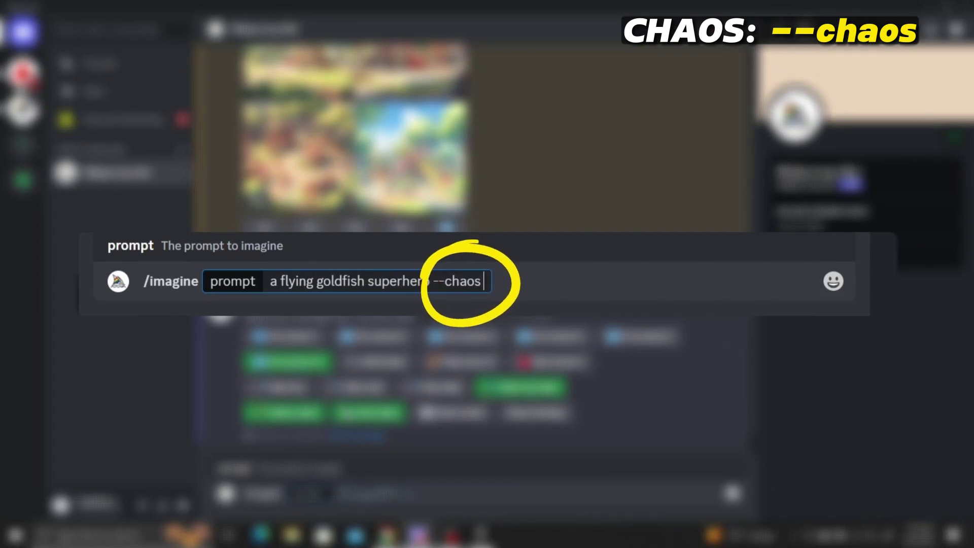
type("0")
key("Return")
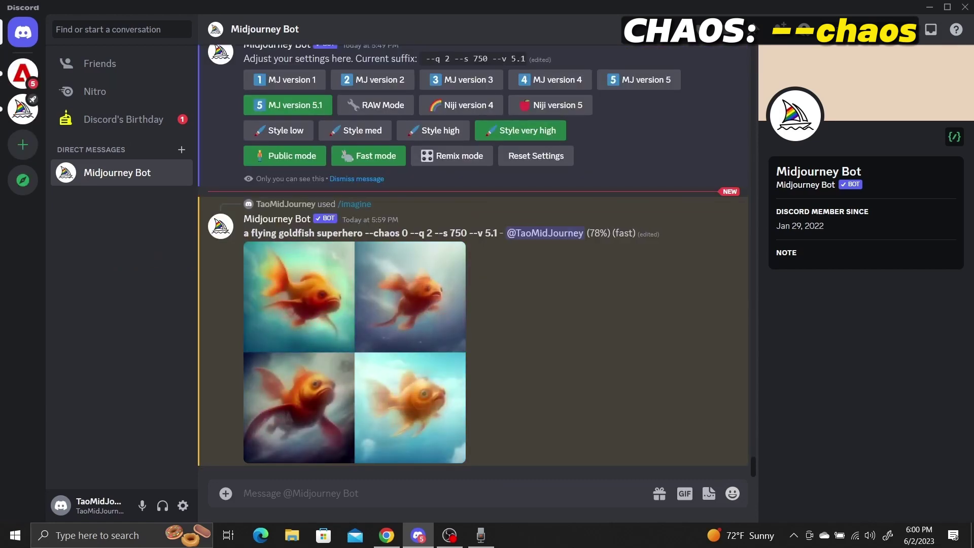
left_click(338, 314)
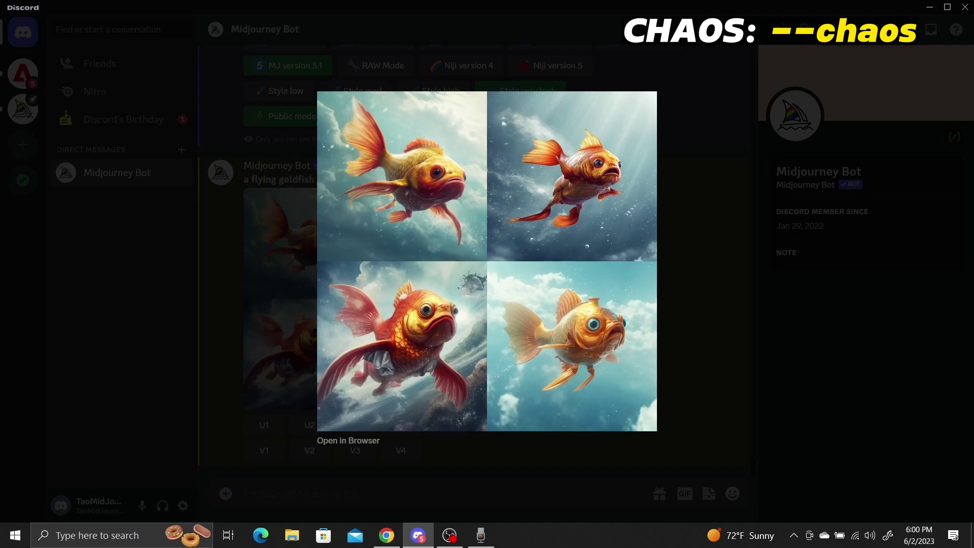
left_click(541, 502)
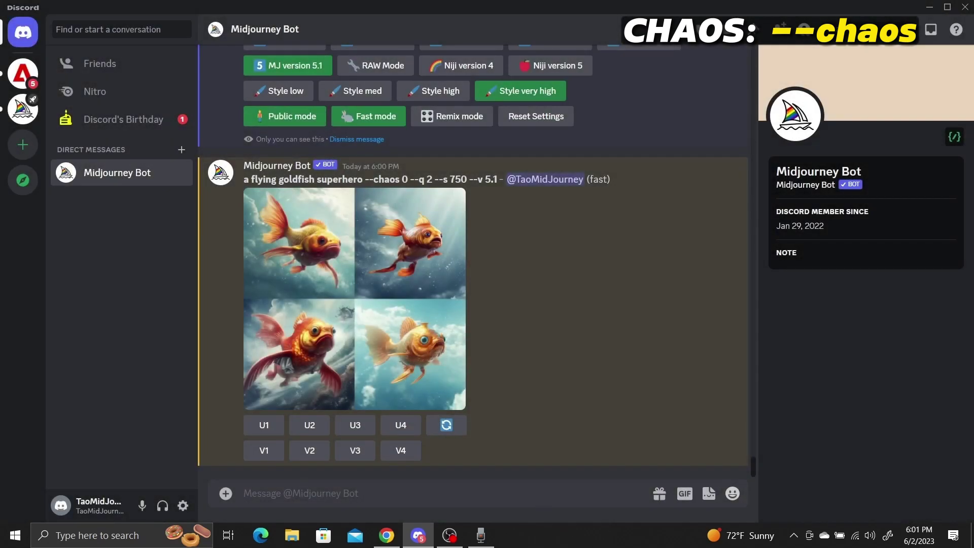
Generate the same goldfish prompt with --chaos 50 and enlarge the result.
type("/imagine")
key("Tab")
type("a flying ")
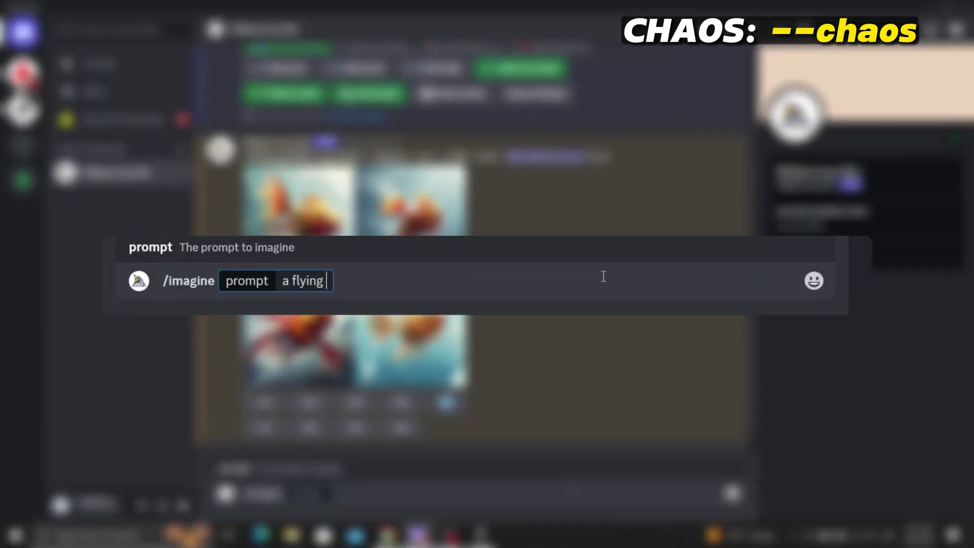
type("goldfish superhero --chaos")
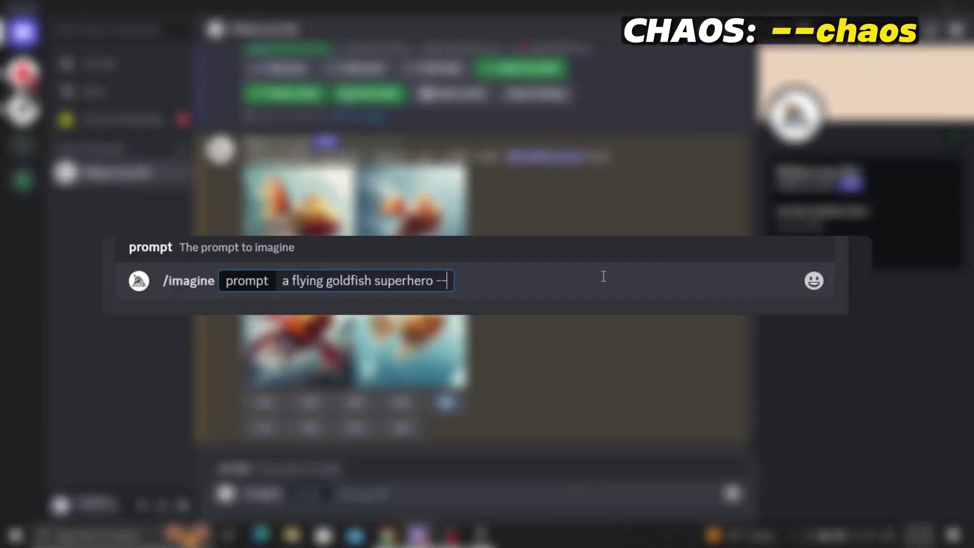
type(" 50")
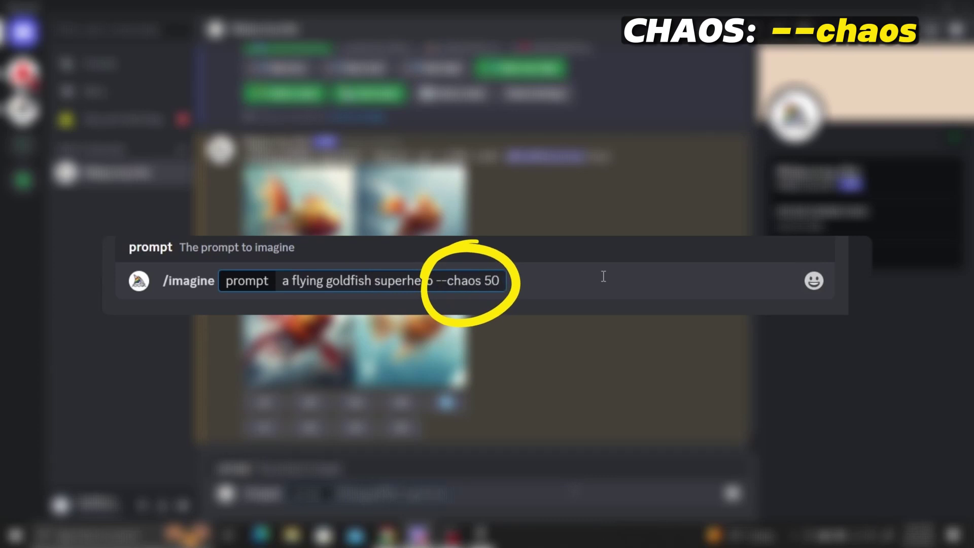
key("Return")
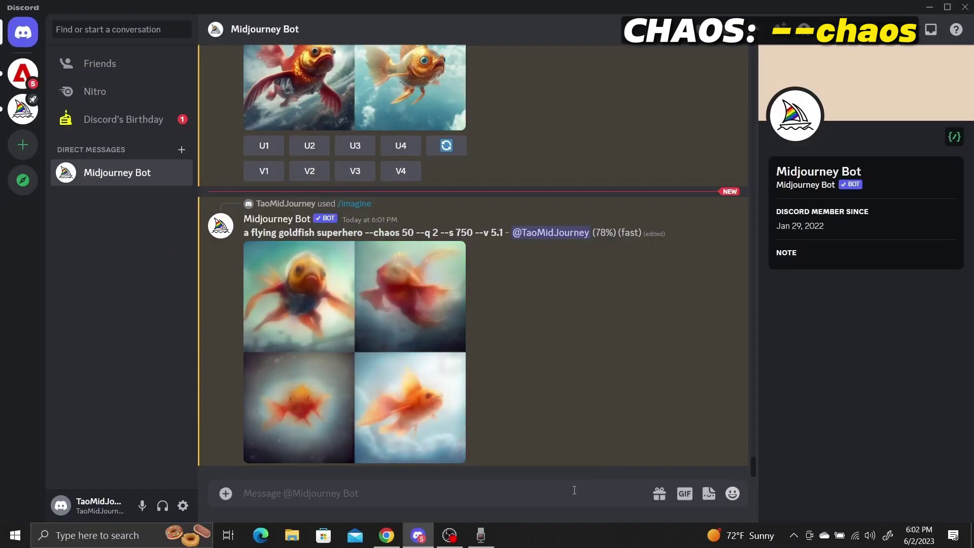
left_click(349, 287)
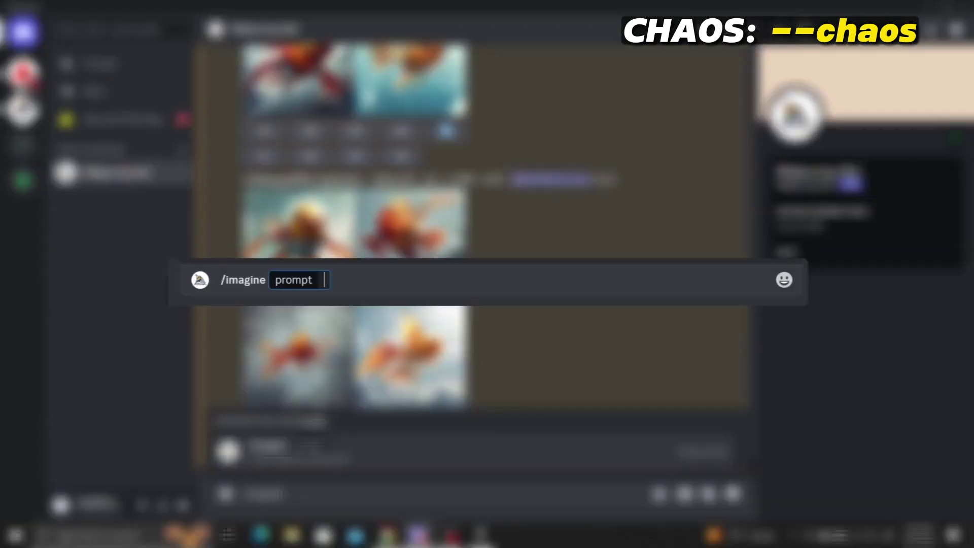
Generate 'a flying goldfish superhero --chaos 100' and enlarge the new grid.
type("a flying goldfish superhe")
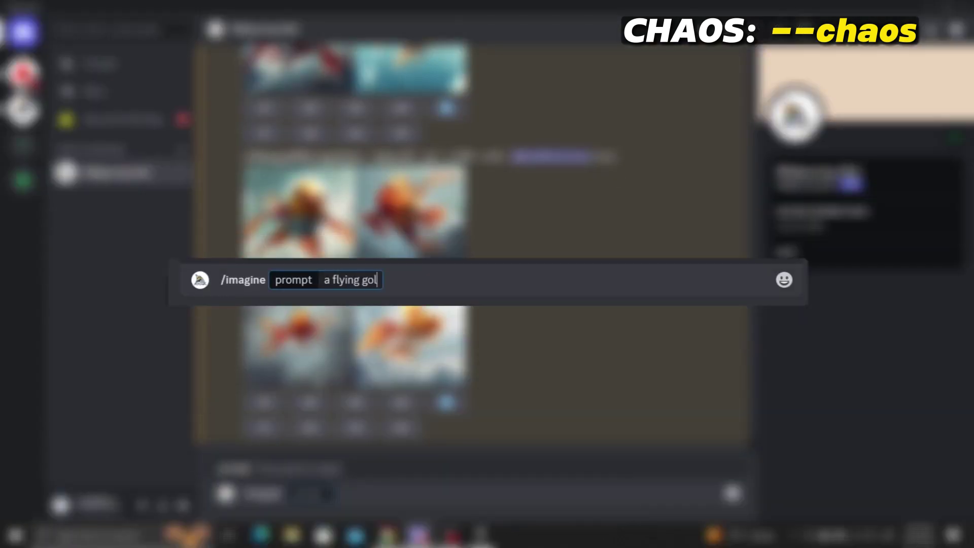
type("ro --chaos 100")
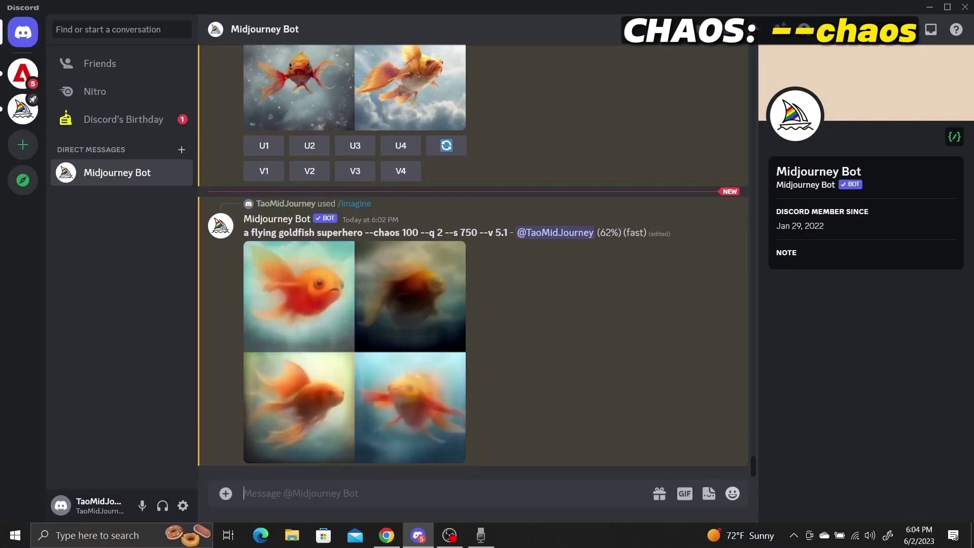
left_click(349, 293)
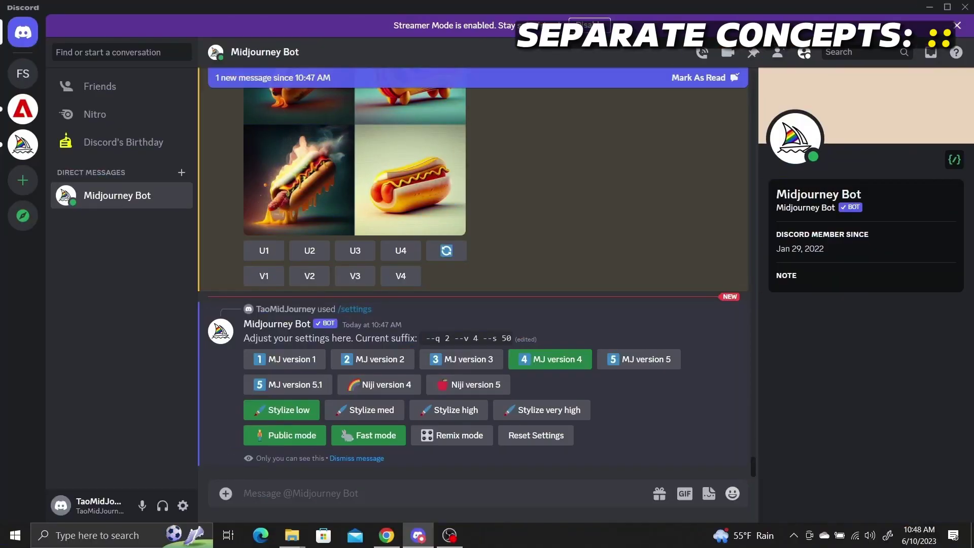
Generate a 'hot dog' grid, view it enlarged, and close the preview.
type("/imagine")
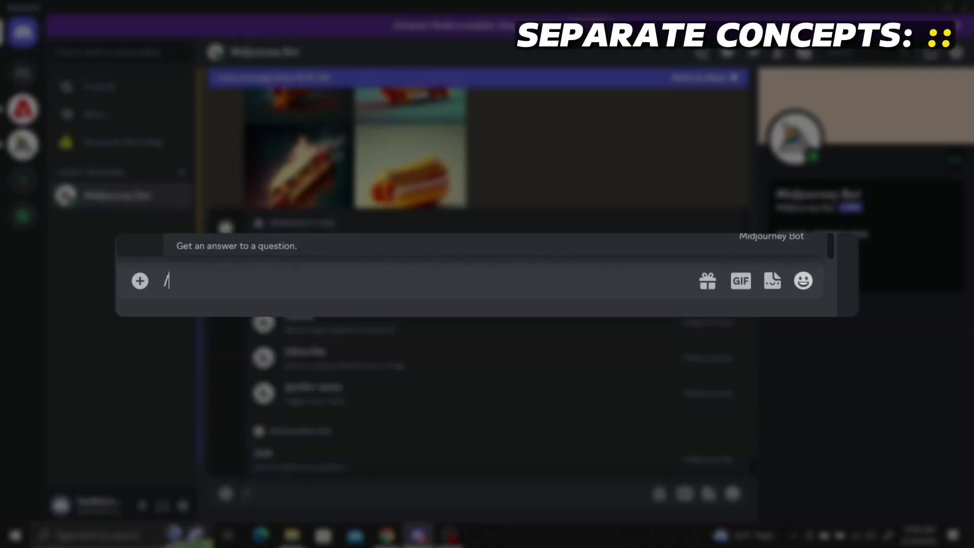
key("Tab")
type("hot dog")
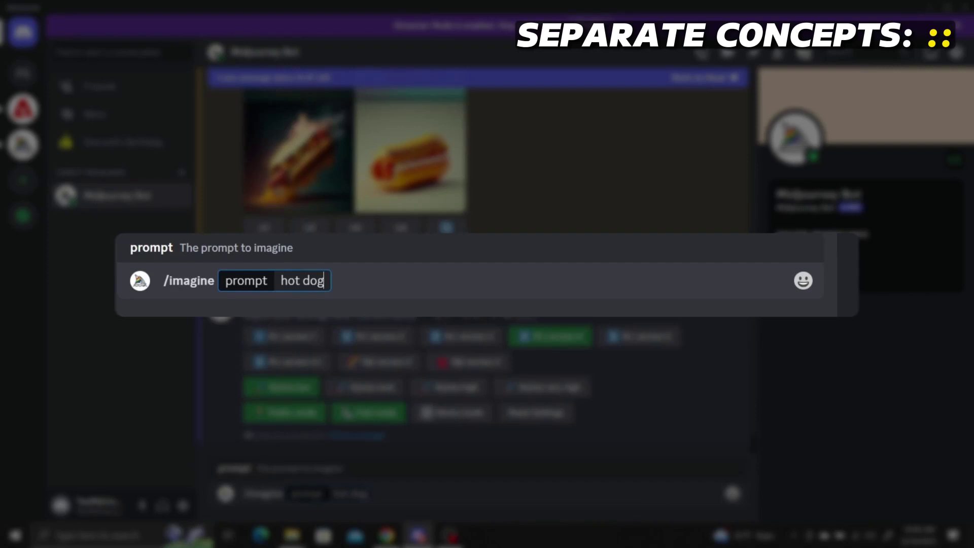
key("Return")
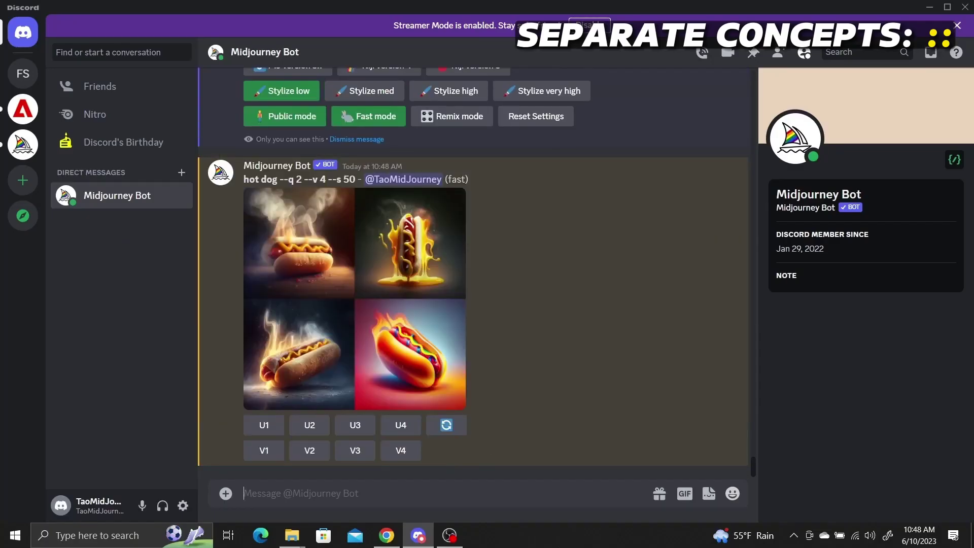
left_click(354, 304)
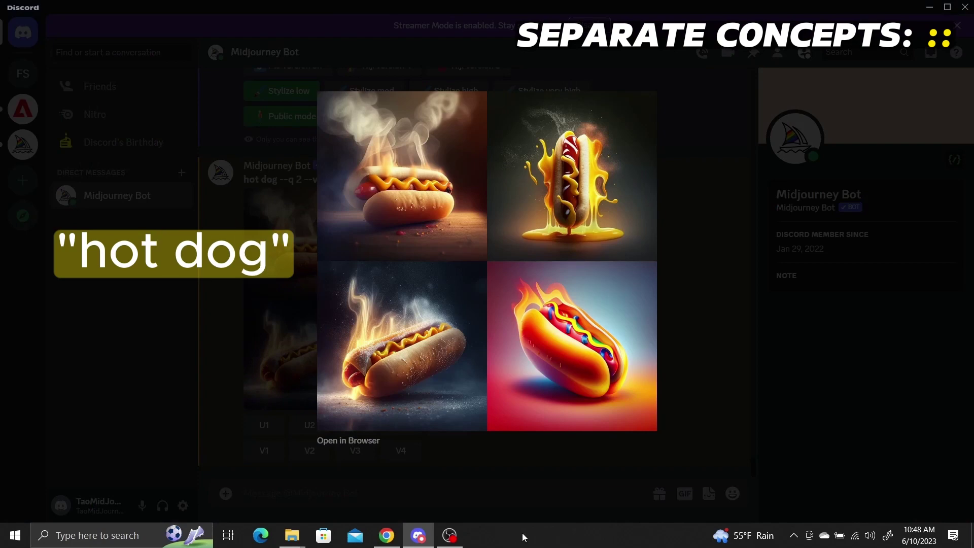
left_click(526, 500)
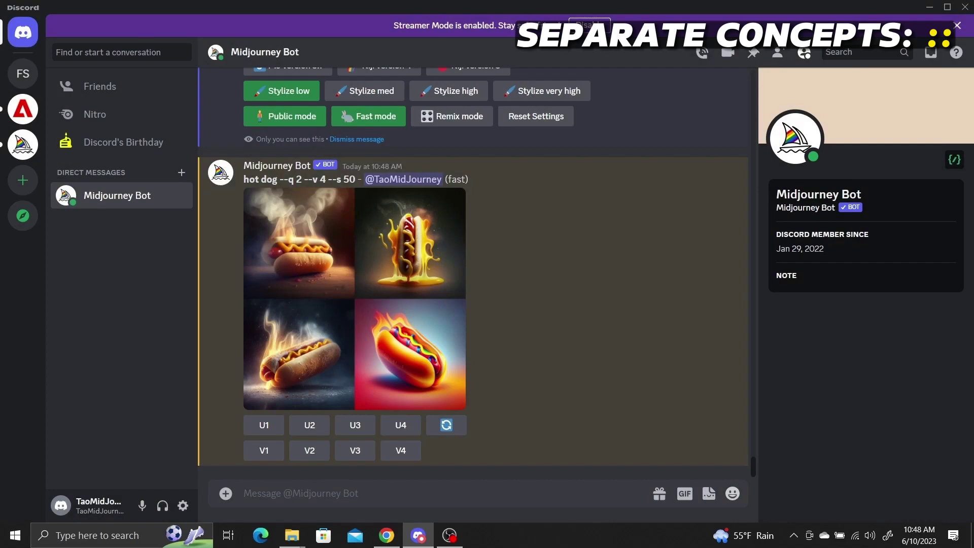
Generate the multi-prompt 'hot:: dog', view the dog grid, and close the preview.
type("/")
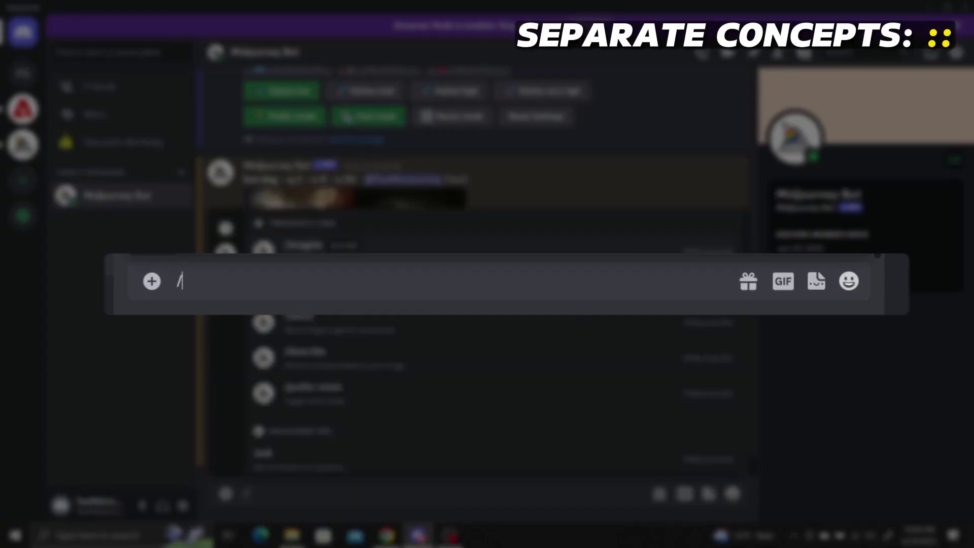
type("imagine")
key("Tab")
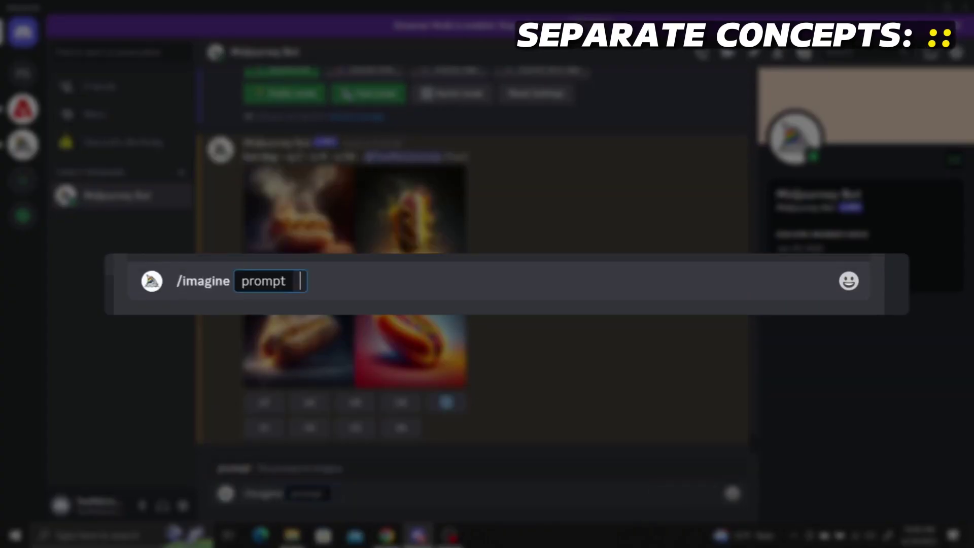
type("hot")
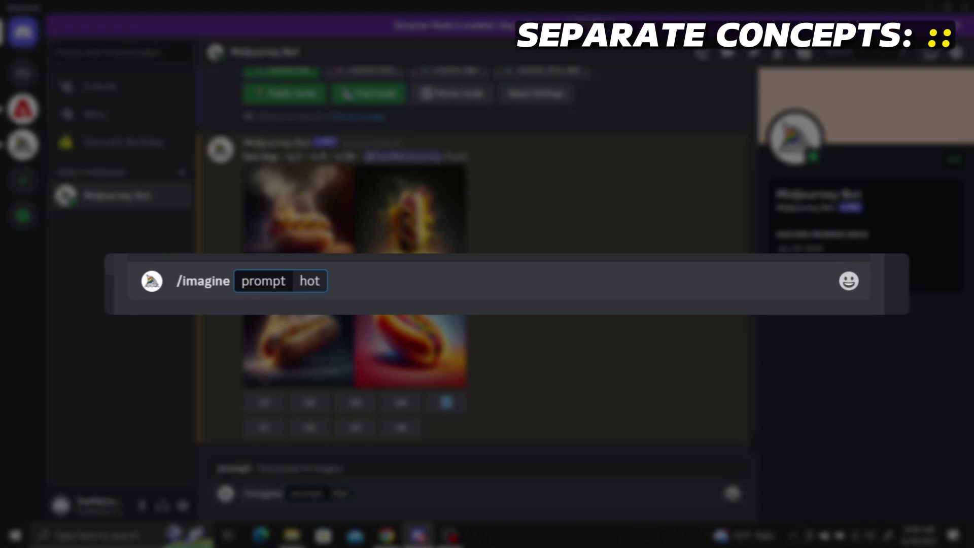
type(":: dog")
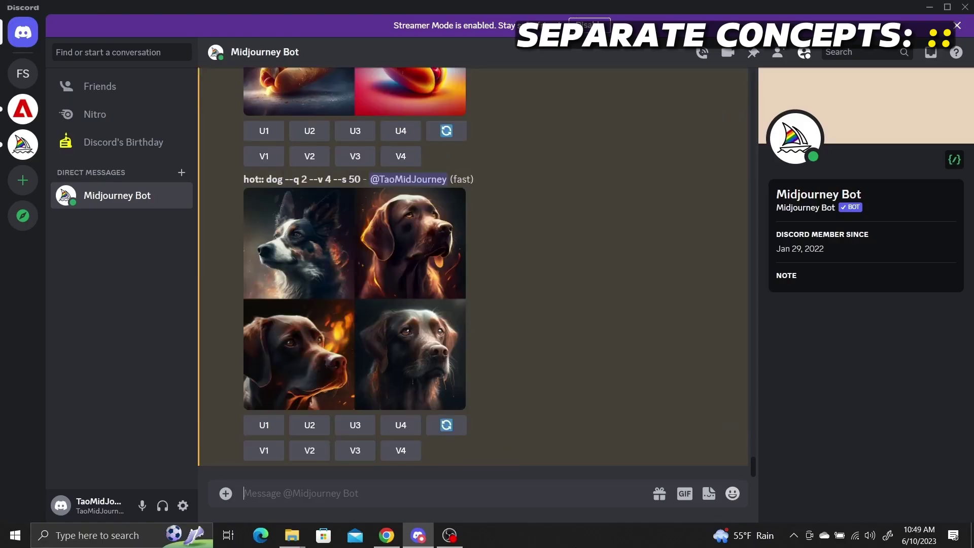
left_click(358, 311)
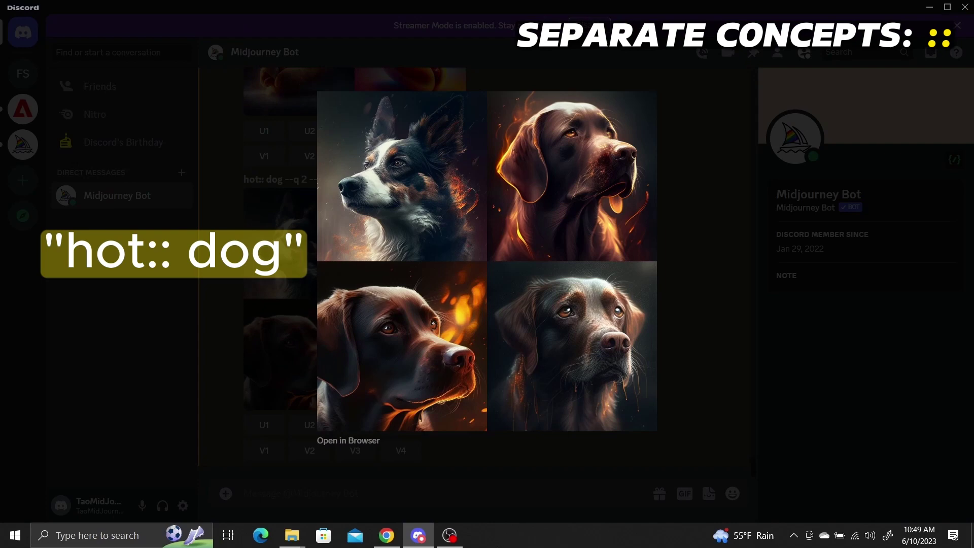
left_click(538, 504)
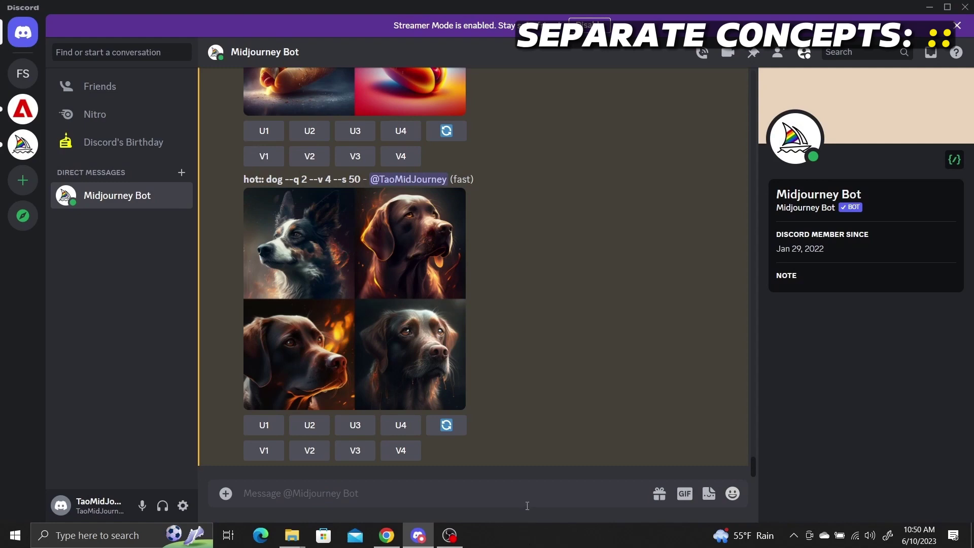
Generate the weighted prompt 'hot::2 dog::1', view the fiery dog grid, and close it.
type("/imagine")
key("Tab")
type("ho")
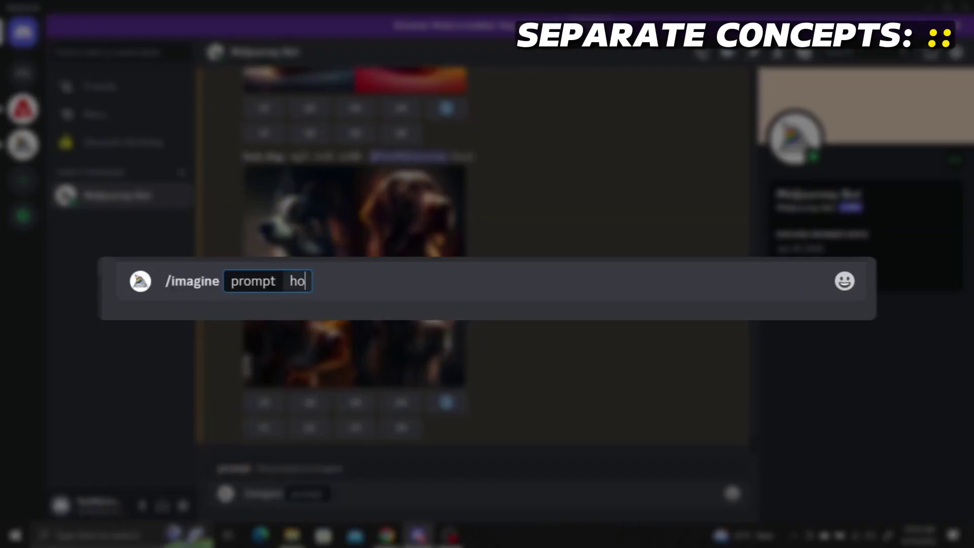
type("t::2")
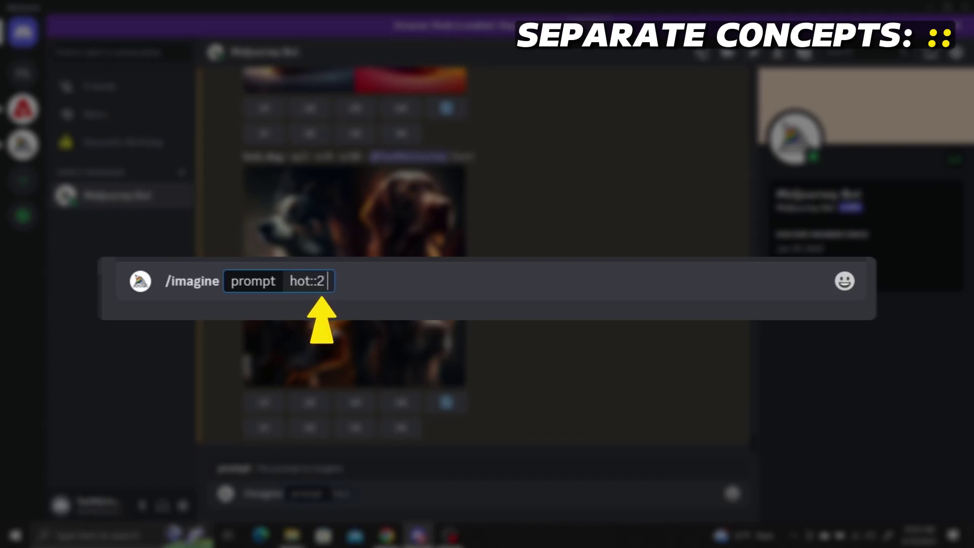
type(" dog::1")
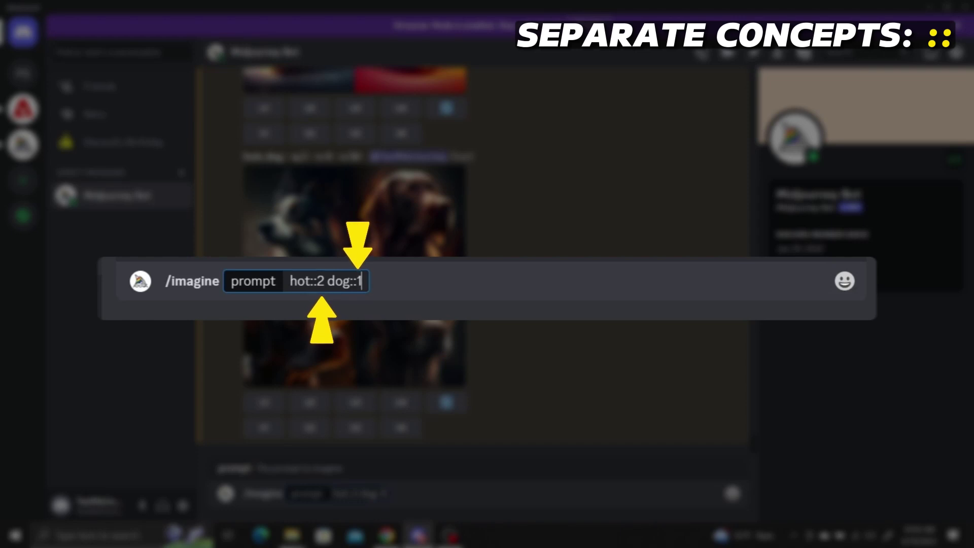
key("Return")
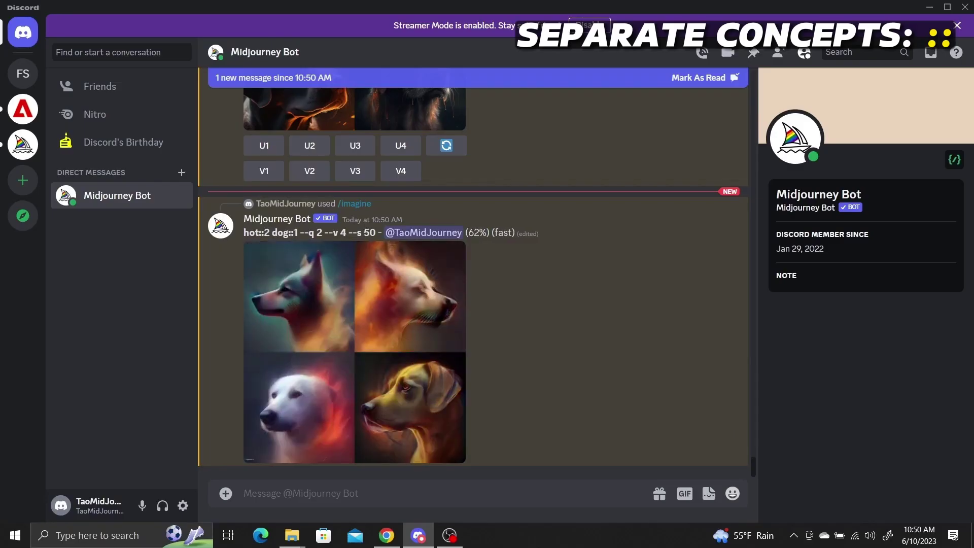
left_click(352, 298)
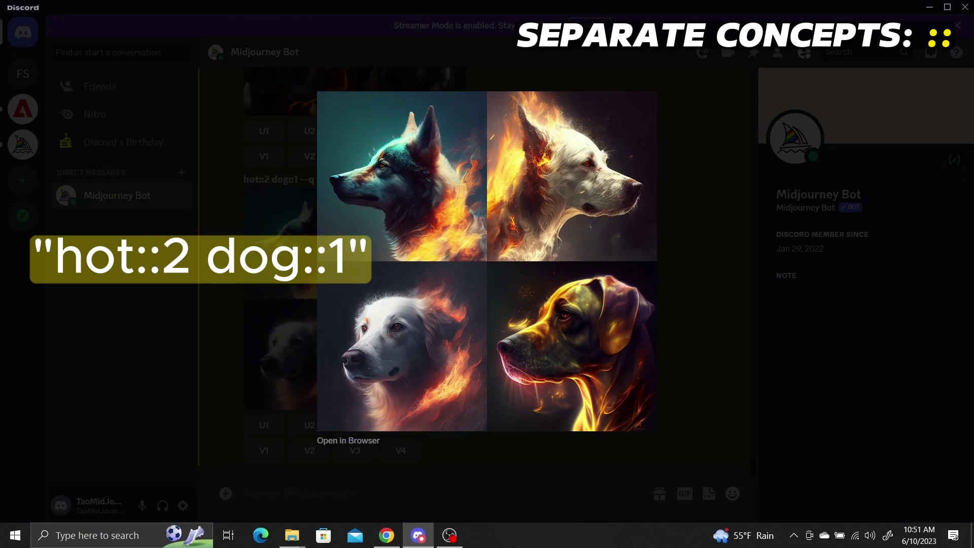
key("Escape")
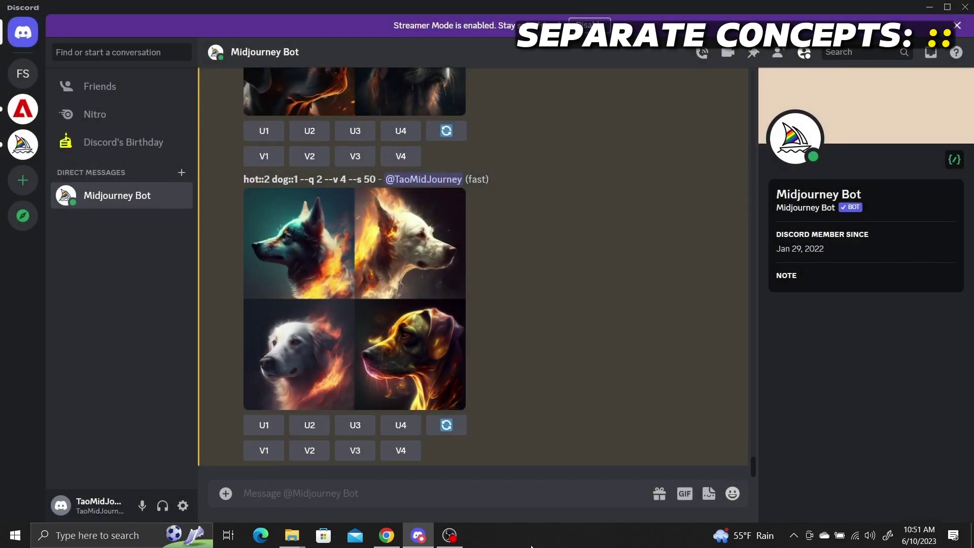
Generate the weighted prompt 'hot::4 dog::1' and enlarge its result grid.
type("/imagine")
key("Tab")
type("hot::4 dog::1")
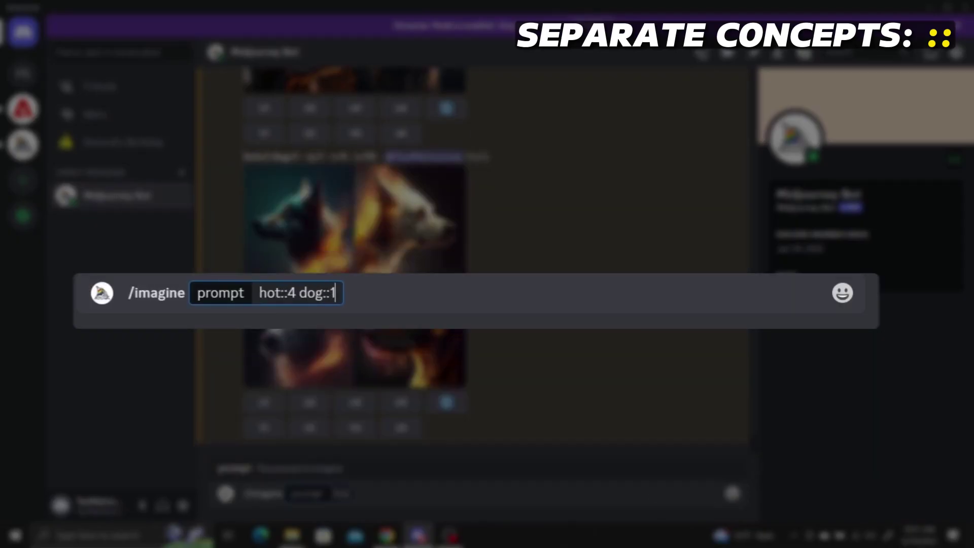
key("Return")
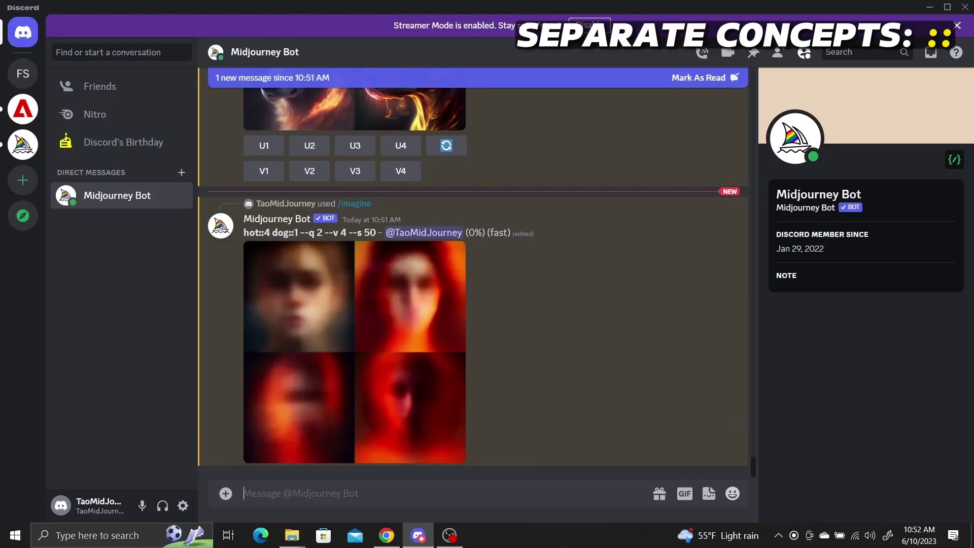
left_click(349, 293)
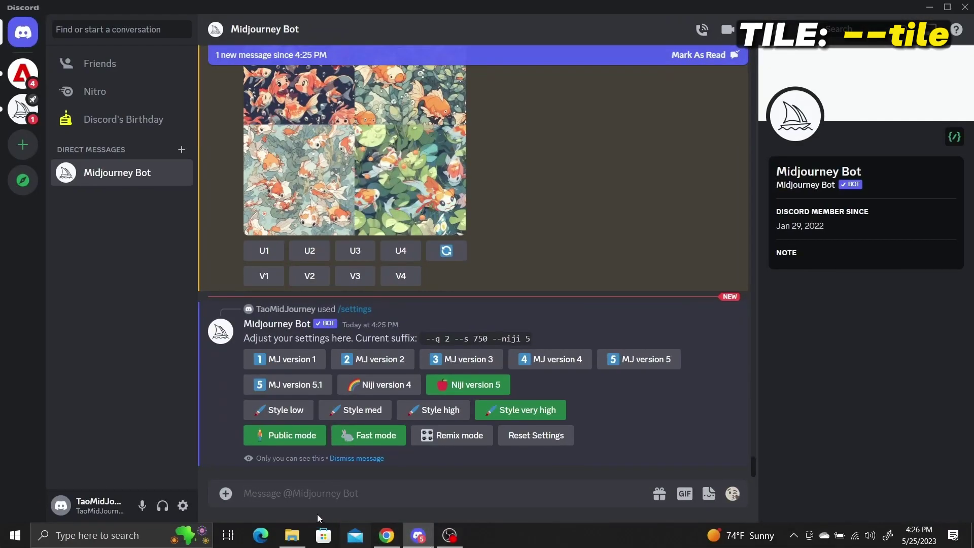
Generate 'large goldfish, studio ghibli style --tile' and preview the tile grid.
type("/imagine")
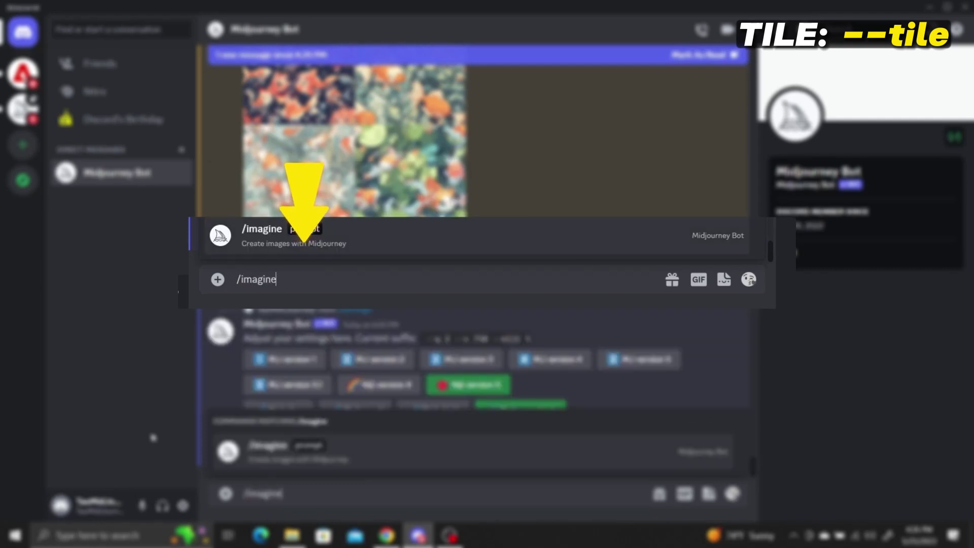
key("Tab")
type("lar")
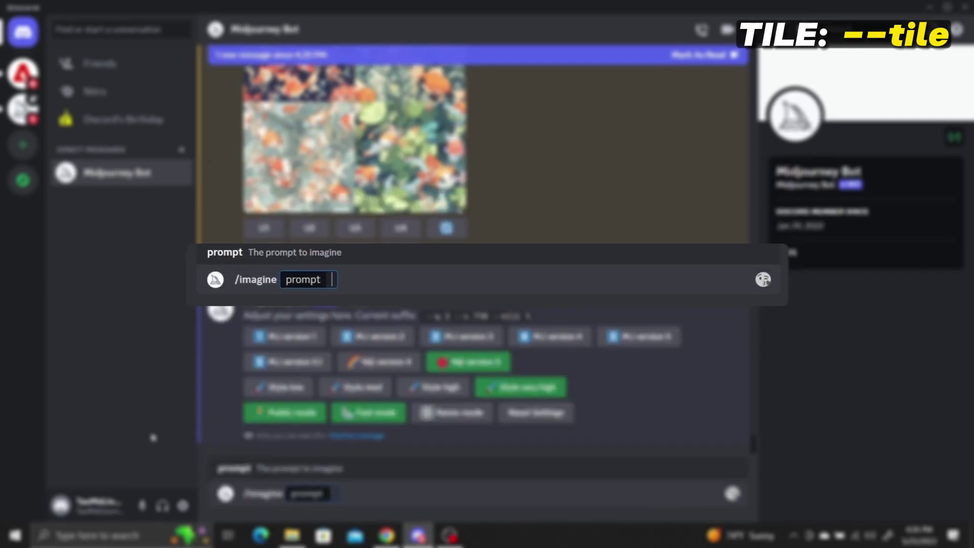
type("ge goldfish, studi")
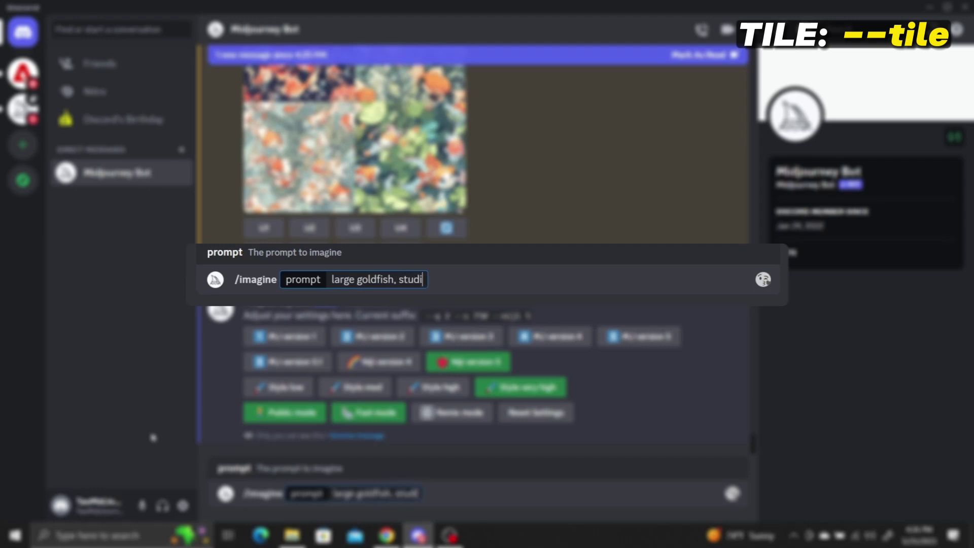
type("o ghibli style")
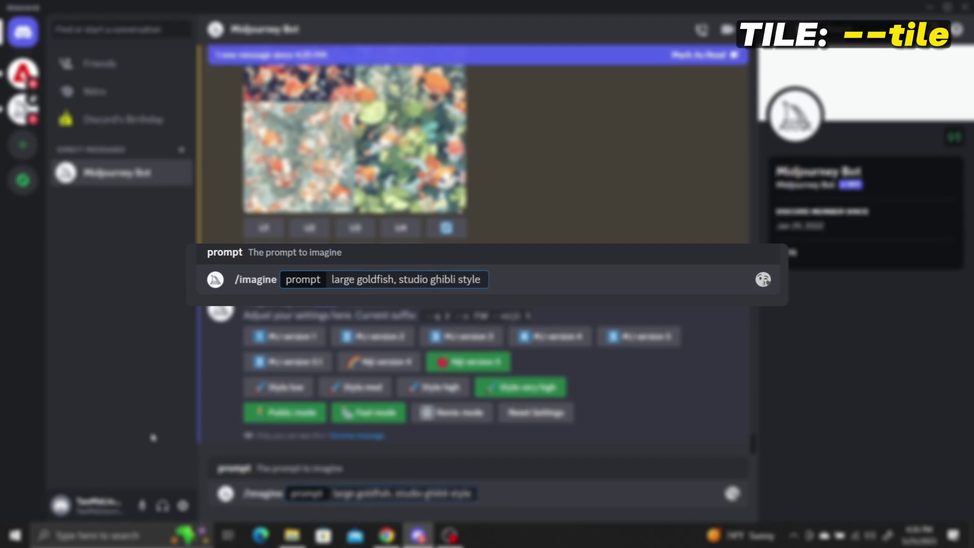
type(" --tile")
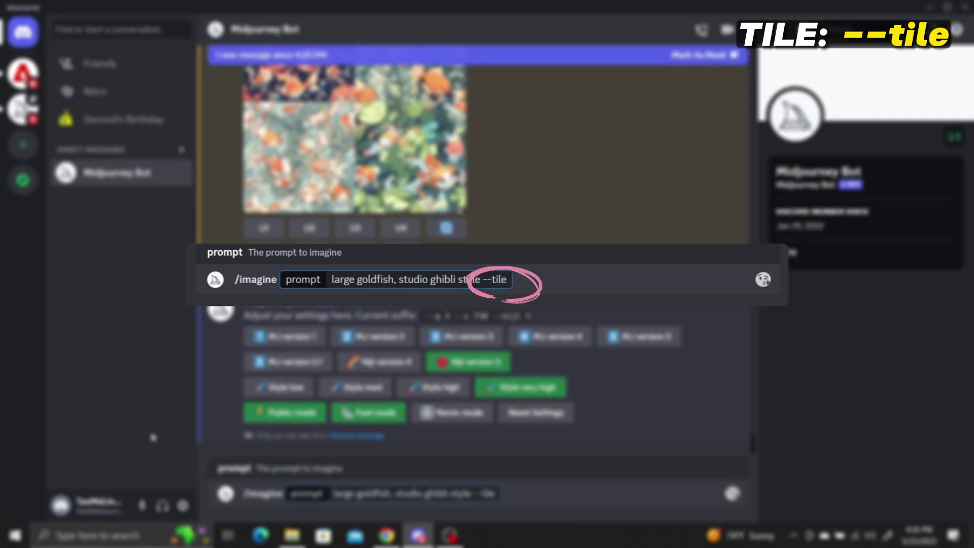
key("Return")
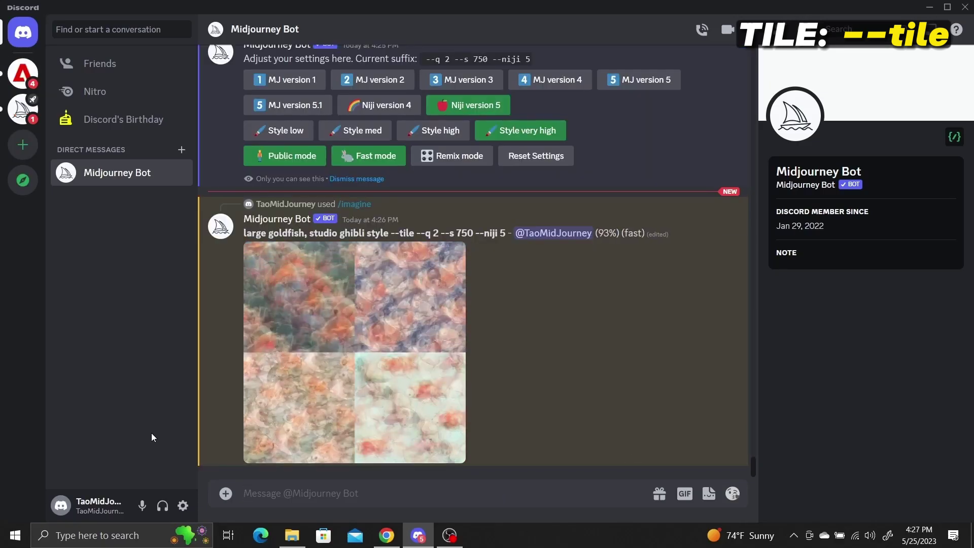
left_click(379, 349)
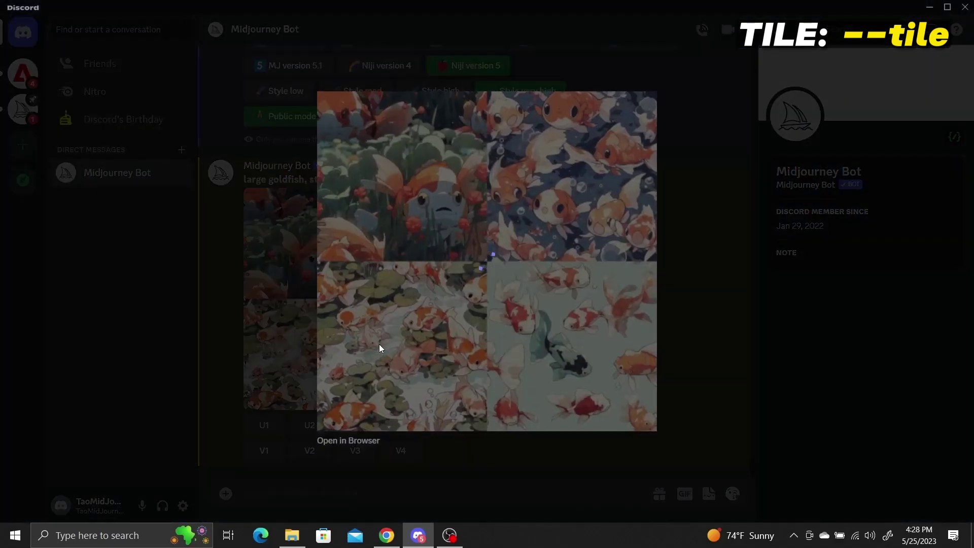
left_click(160, 362)
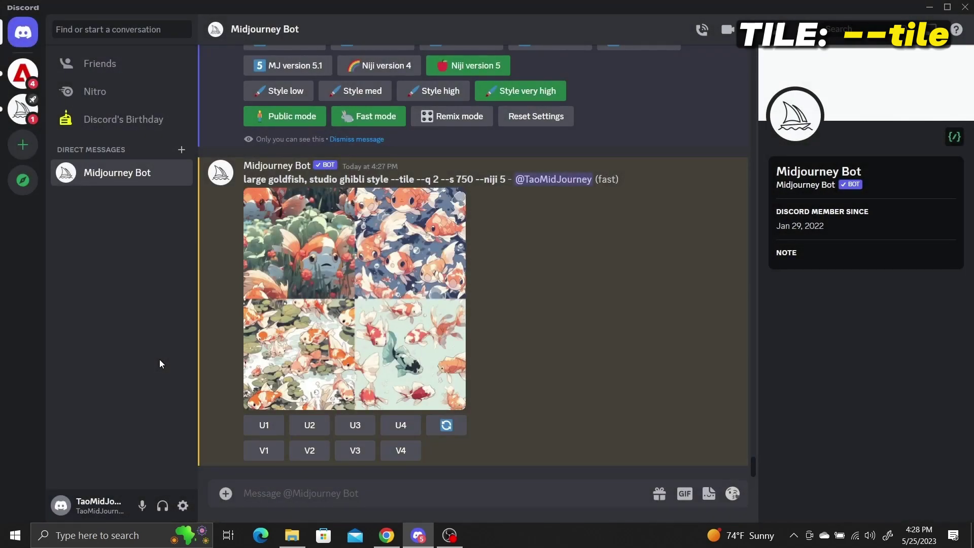
Upscale the first goldfish tile with U1 and copy the upscaled image.
left_click(253, 425)
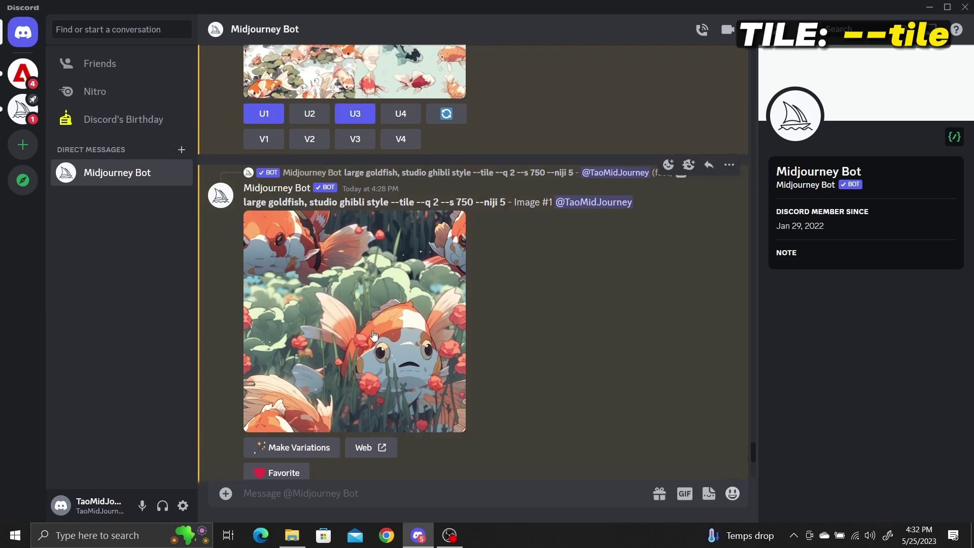
right_click(373, 335)
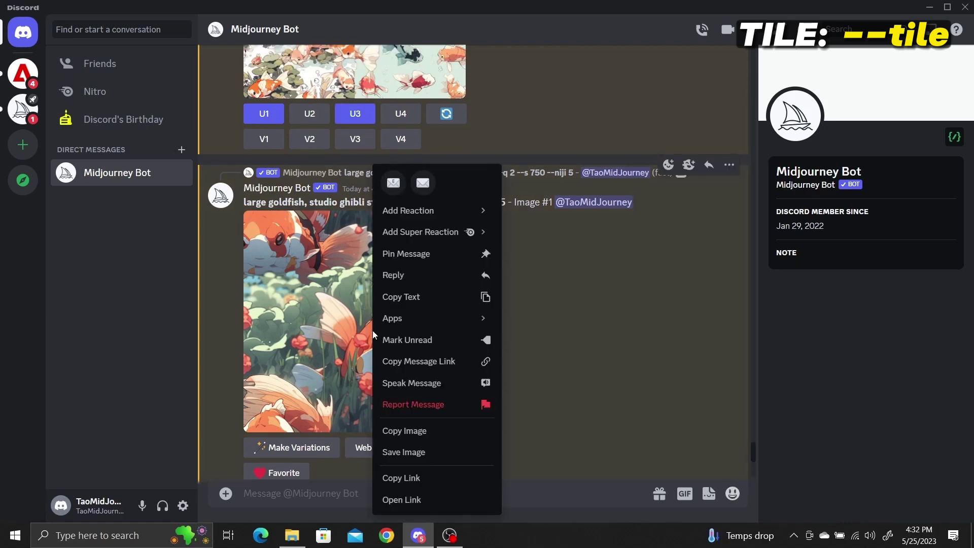
left_click(430, 430)
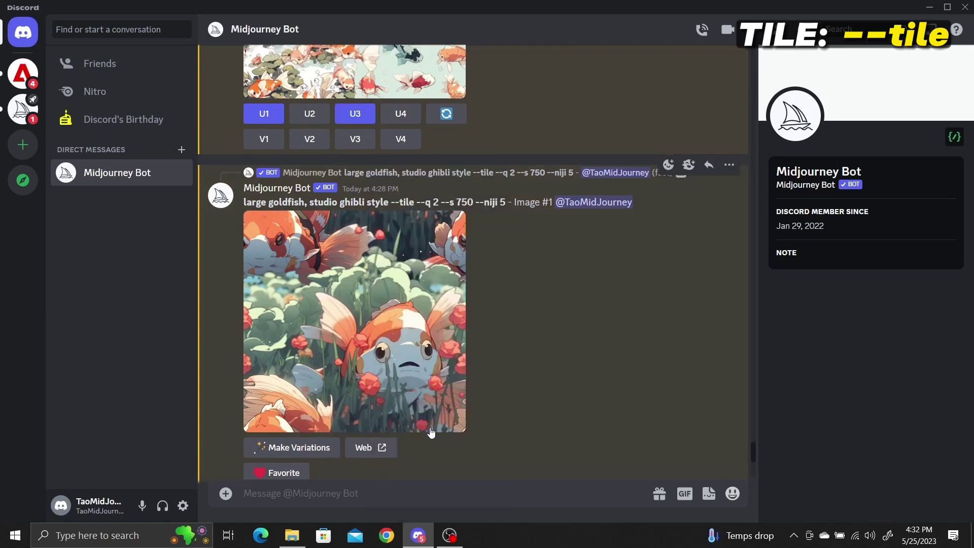
left_click(378, 536)
Paste the goldfish tile into pycheung.com/checker, shrink the repeat, and download seamlesscheck (2).png.
type("pycheung.com")
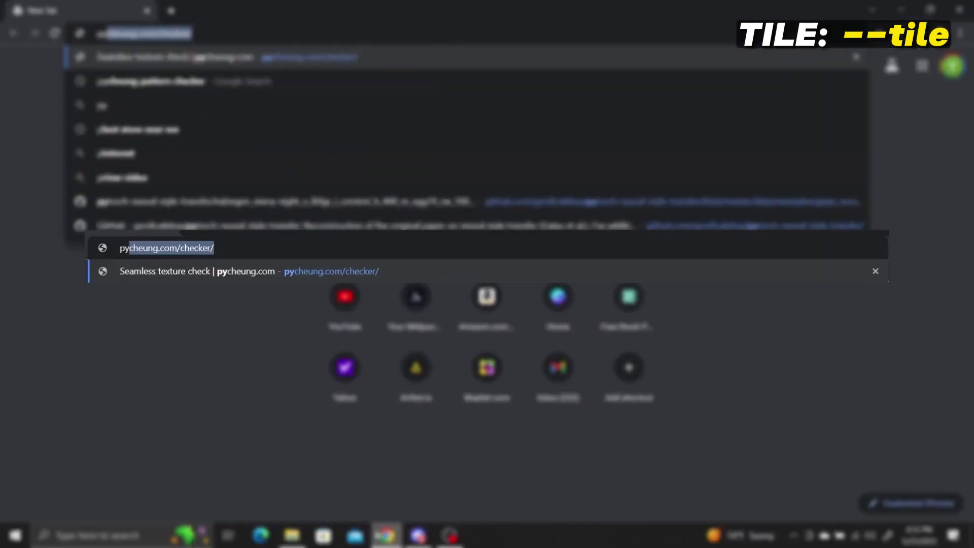
type("/checker")
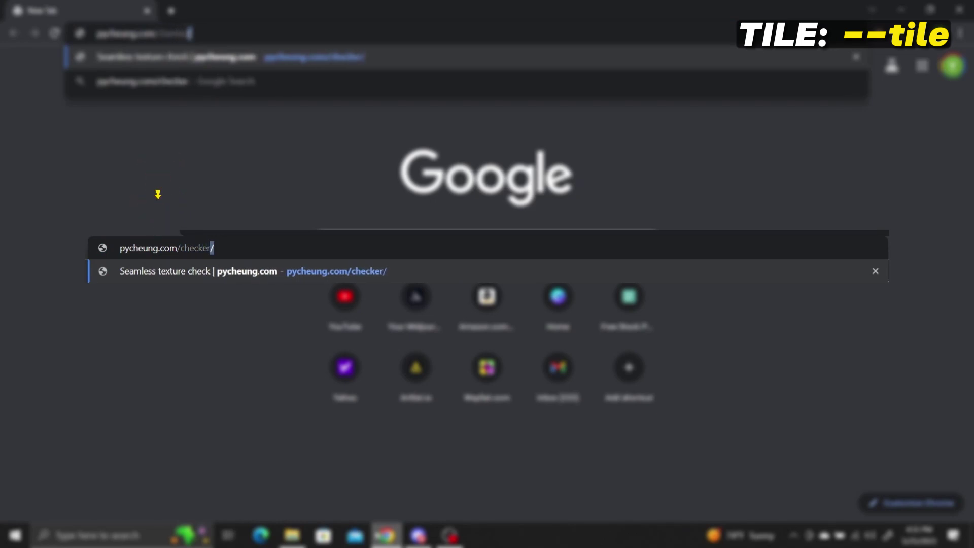
key("Return")
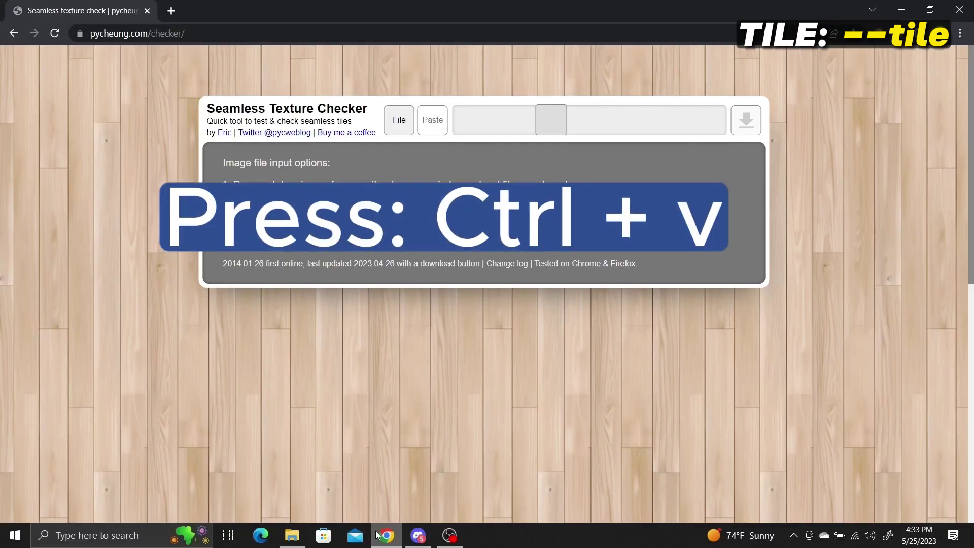
key("ctrl+v")
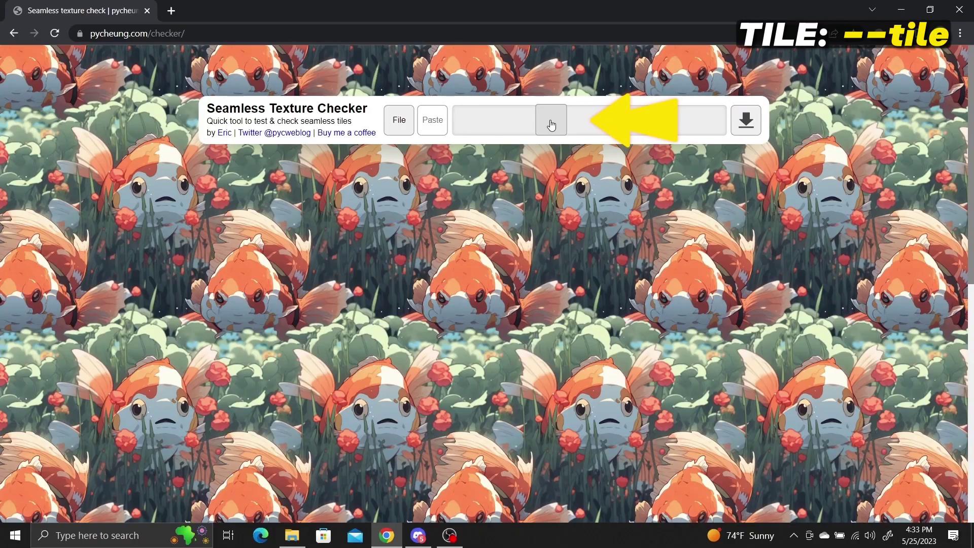
mouse_move(549, 120)
left_mouse_down()
mouse_move(495, 123)
mouse_move(580, 120)
mouse_move(544, 127)
left_mouse_up()
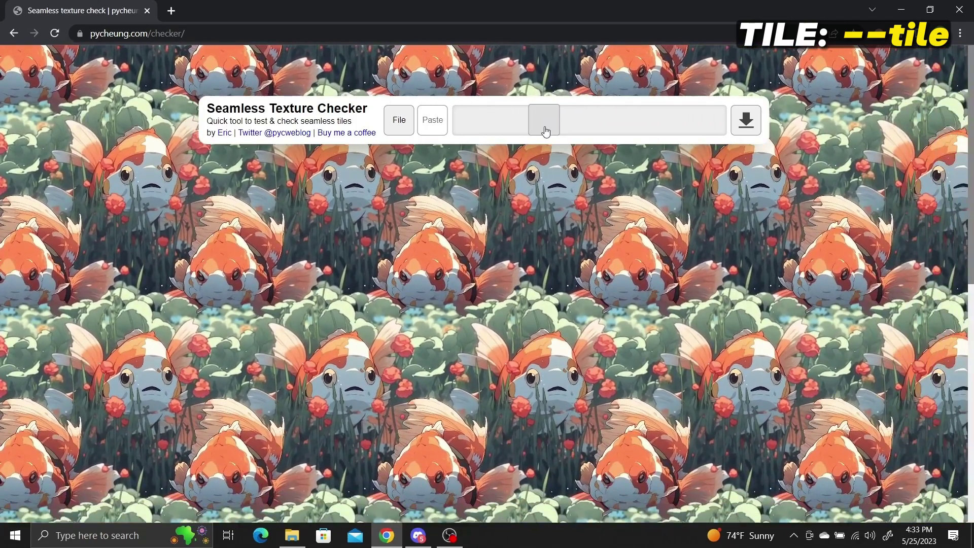
left_click(744, 121)
left_click(113, 512)
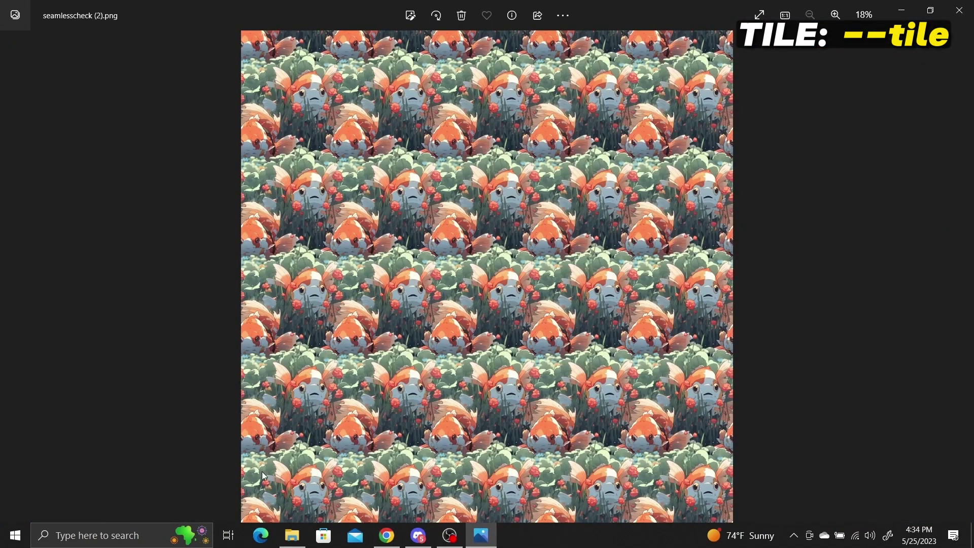
Zoom into seamlesscheck (2).png and pan across the tiled pattern to check the seams.
scroll(511, 335, "up", 5)
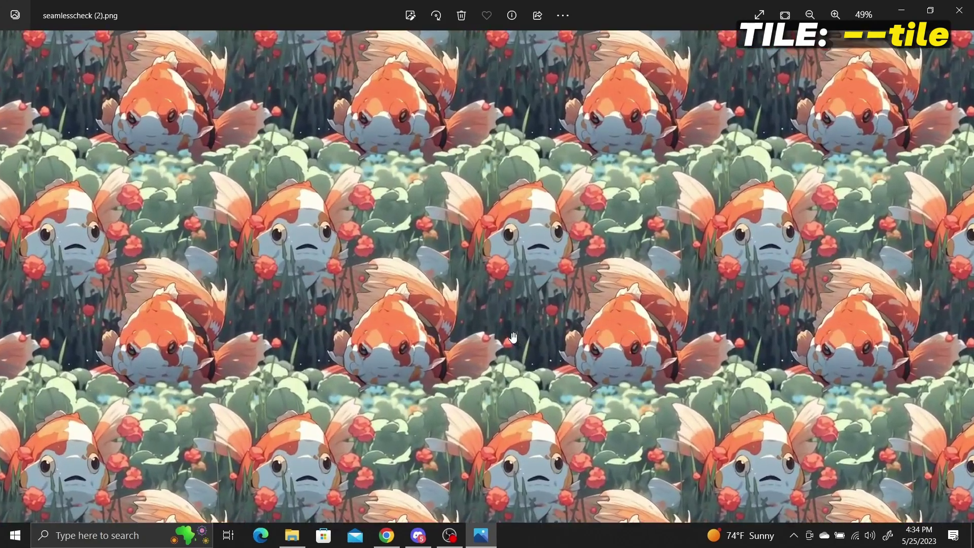
scroll(513, 338, "up", 2)
left_click_drag(216, 149, 585, 107)
left_click_drag(341, 312, 514, 299)
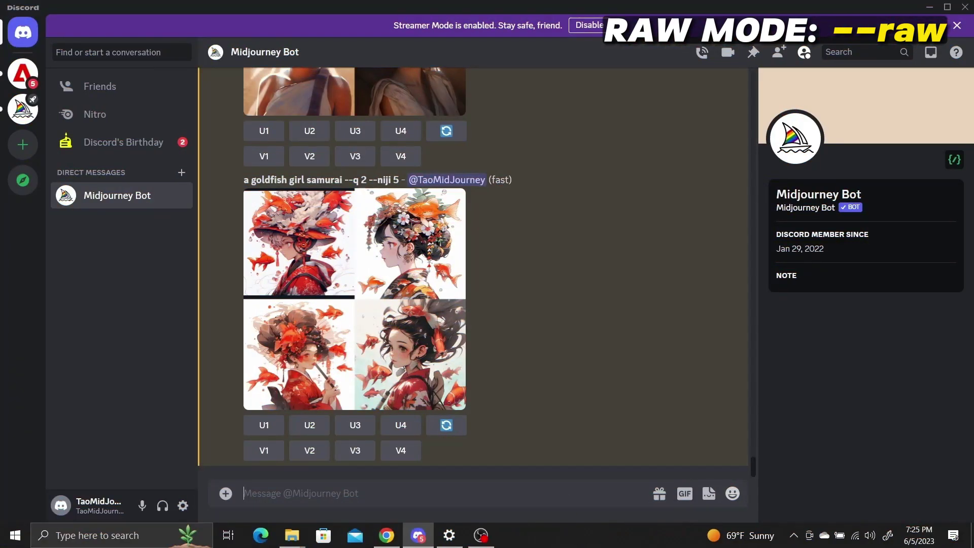
Switch Midjourney settings to MJ version 5.1 with RAW Mode enabled.
type("/sett")
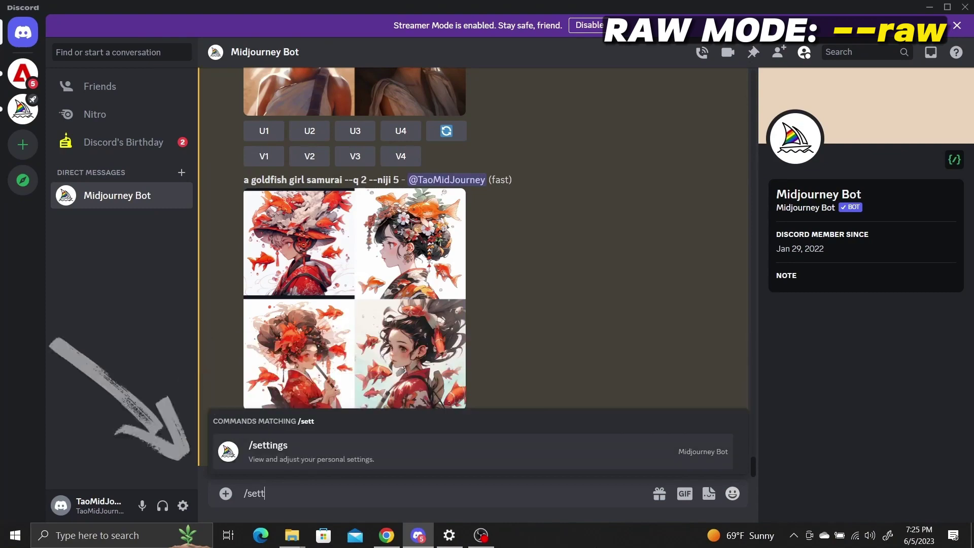
type("ings")
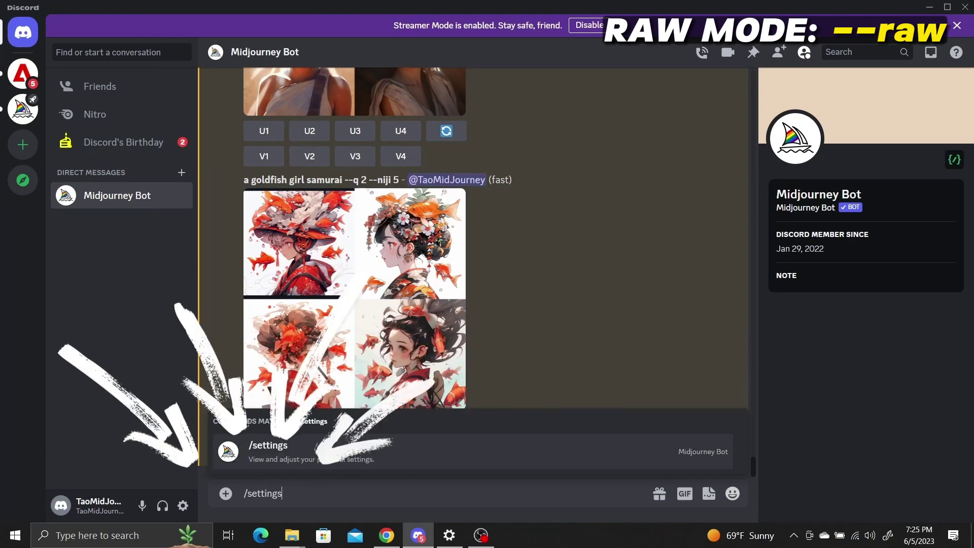
key("Return")
key("Return")
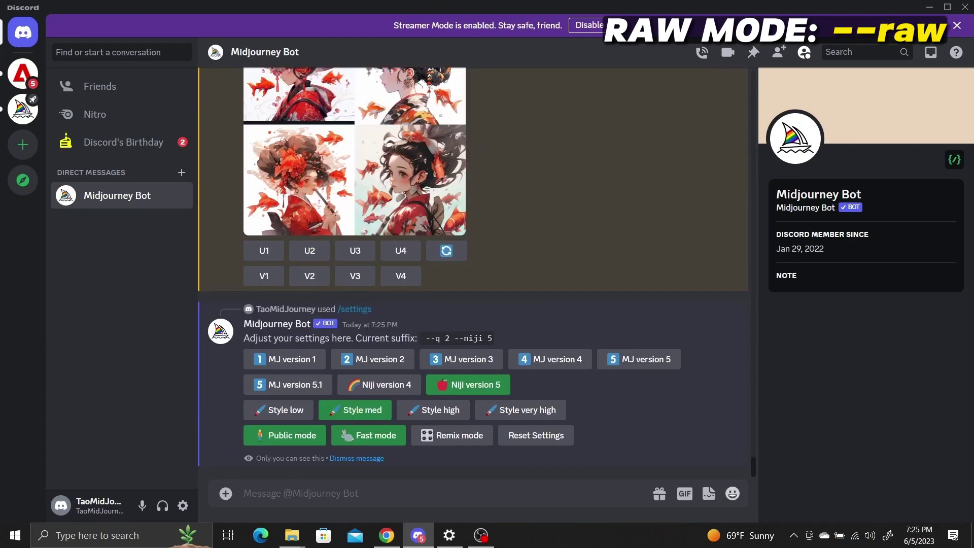
left_click(302, 386)
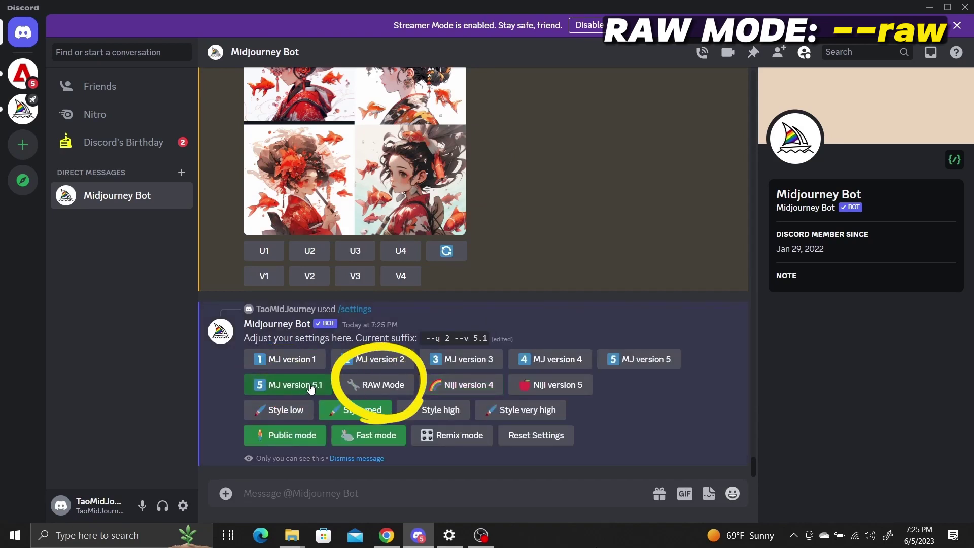
left_click(374, 391)
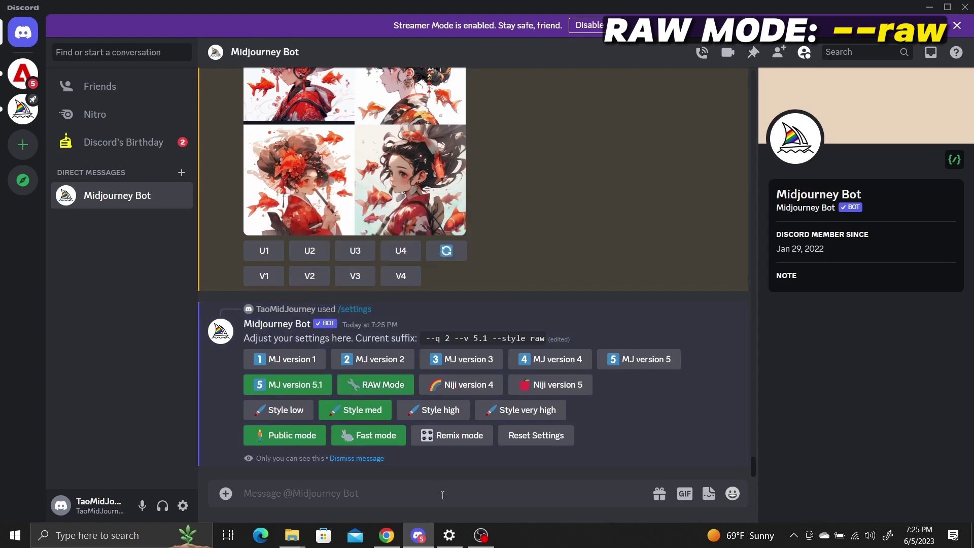
Begin an /imagine prompt 'portrait of a girl in starwars, light and shadows on her face, desert background'.
type("/imagine")
key("Tab")
type("portrait of a girl in sta")
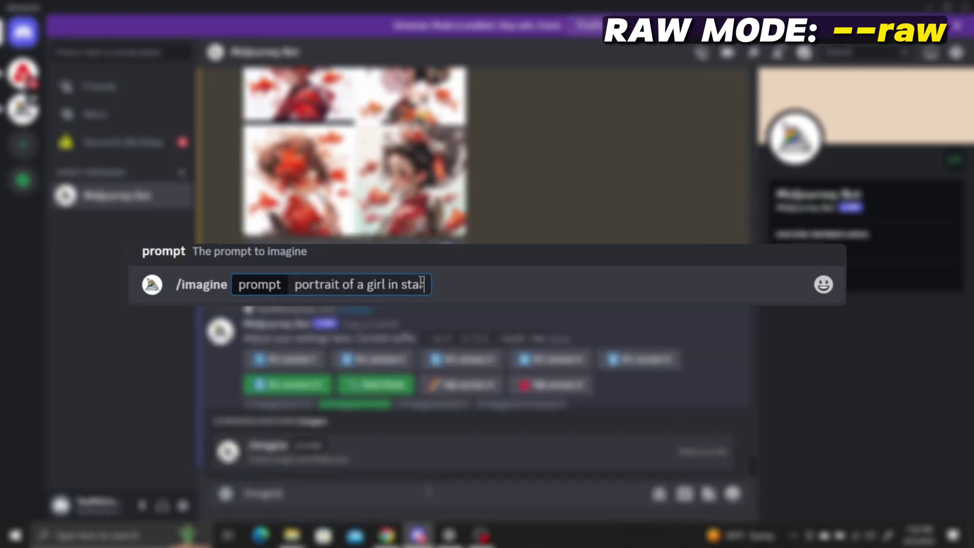
type("rwars, light and shadows on her face, ")
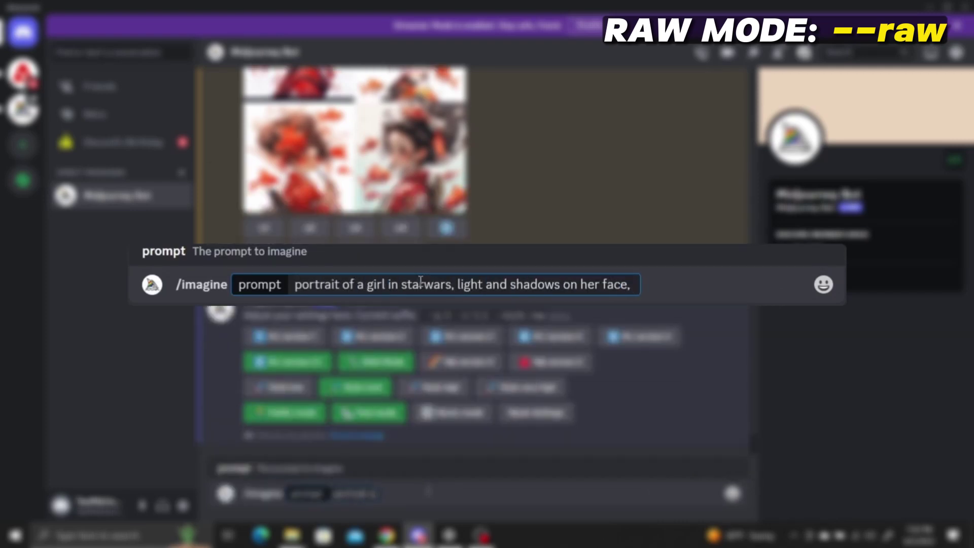
type("desert background")
Submit the --style raw prompt for a starwars girl with desert background and enlarge the resulting grid.
key("Return")
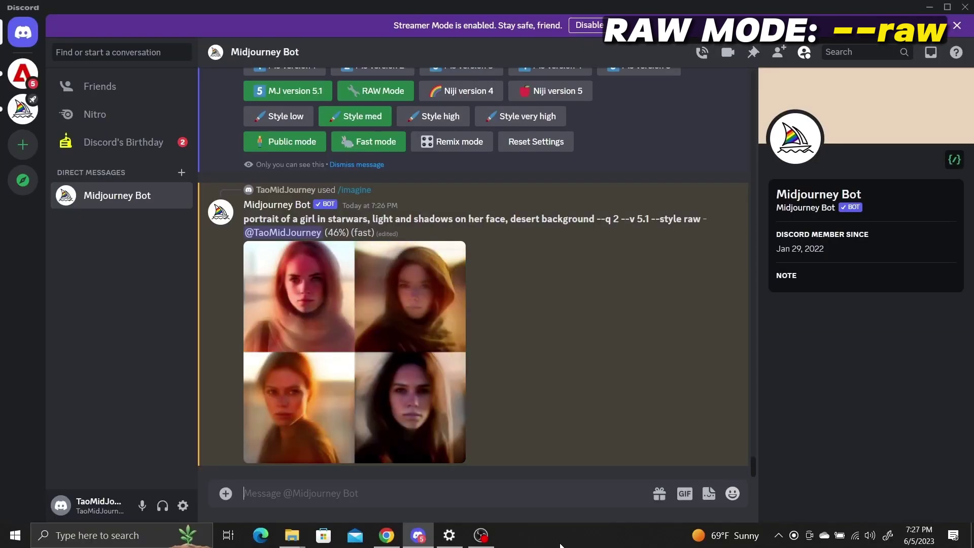
left_click(368, 350)
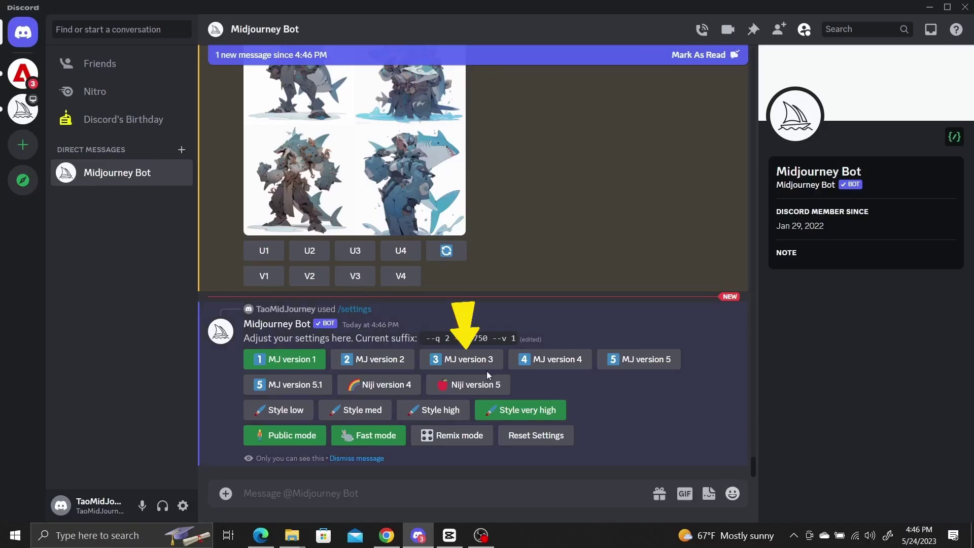
Switch to Niji version 5, generate 'a water ninja with shark armor --style expressive', and enlarge the grid.
left_click(469, 384)
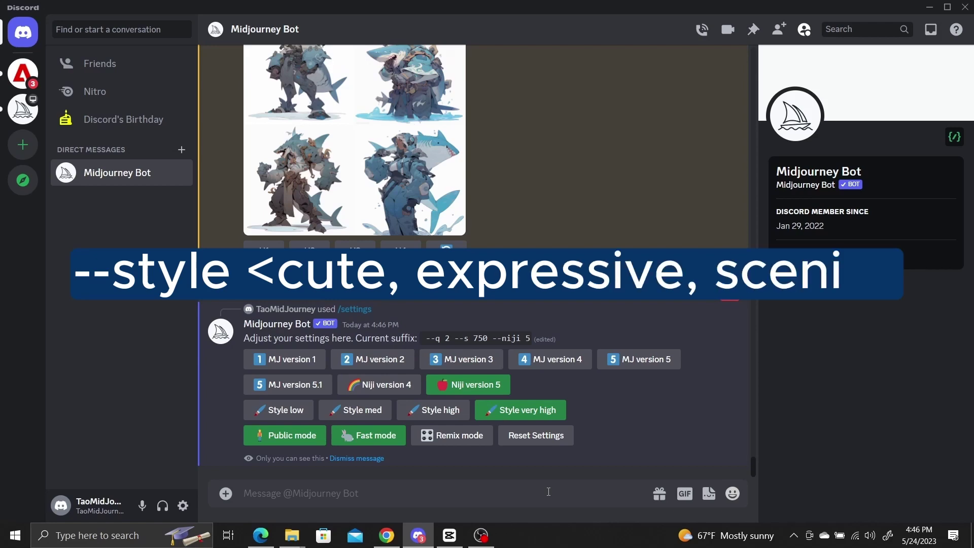
type("/imagin")
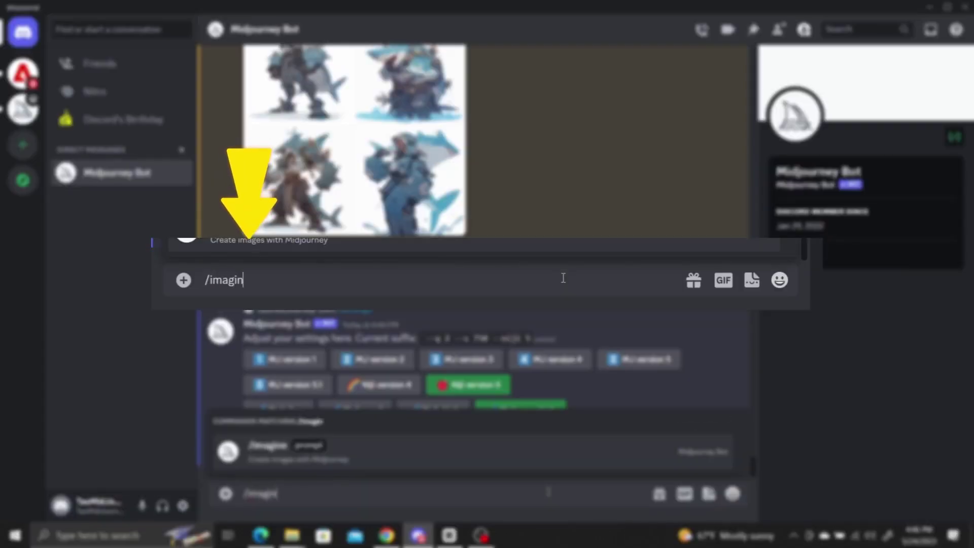
key("Tab")
type("a water ni")
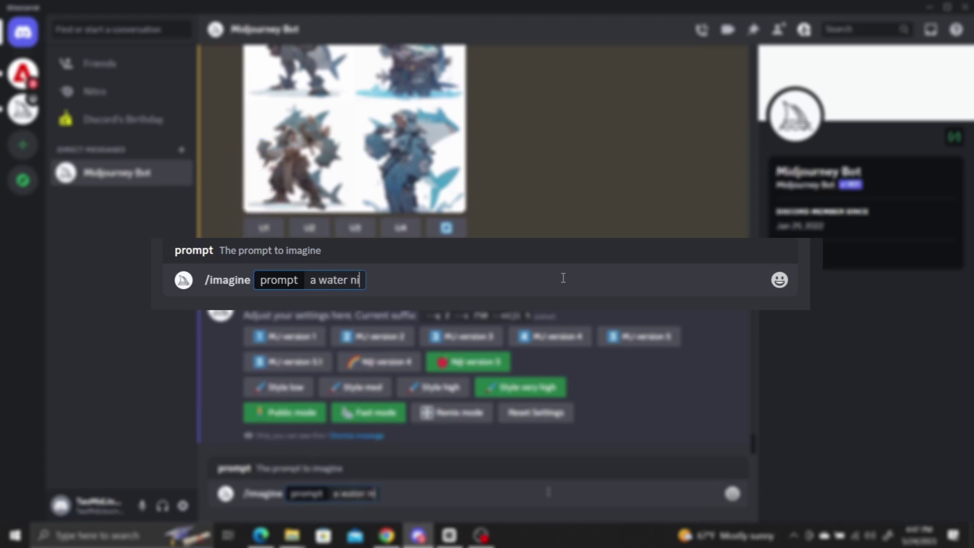
type("nja with shark")
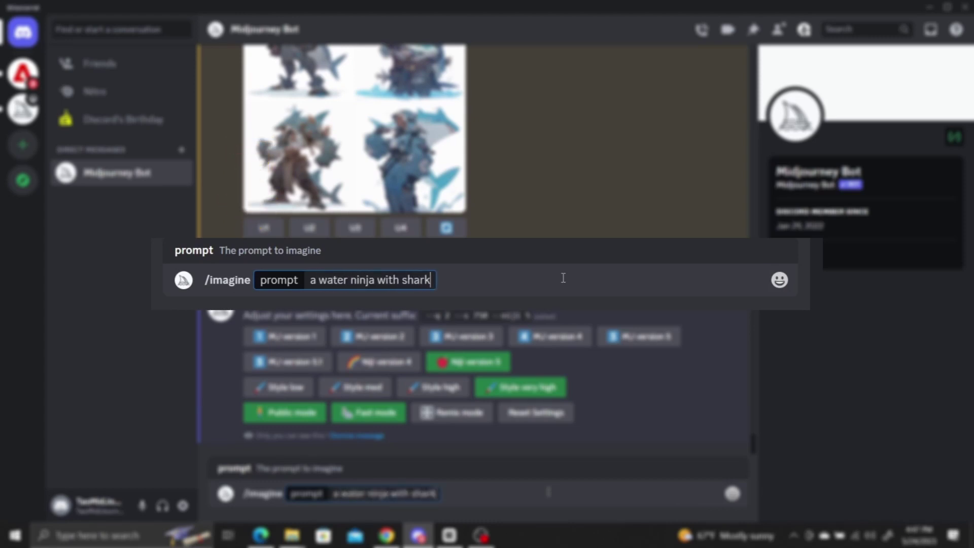
type(" armor --stlye")
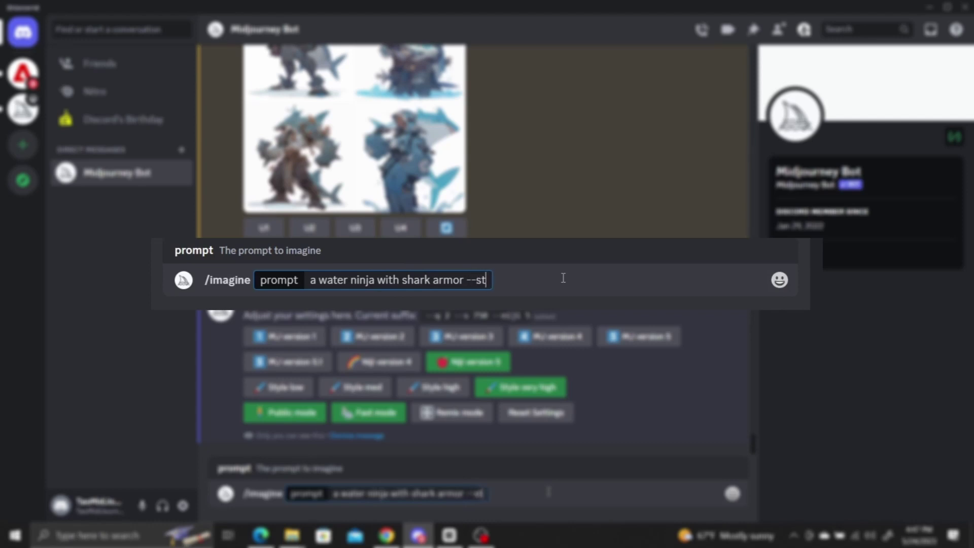
key("BackSpace")
key("BackSpace")
type("yle expressive")
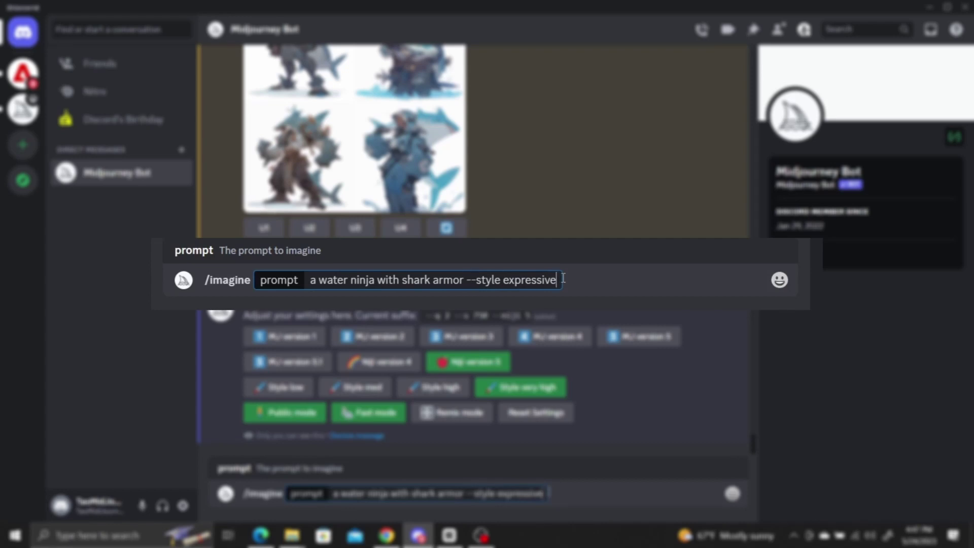
key("Return")
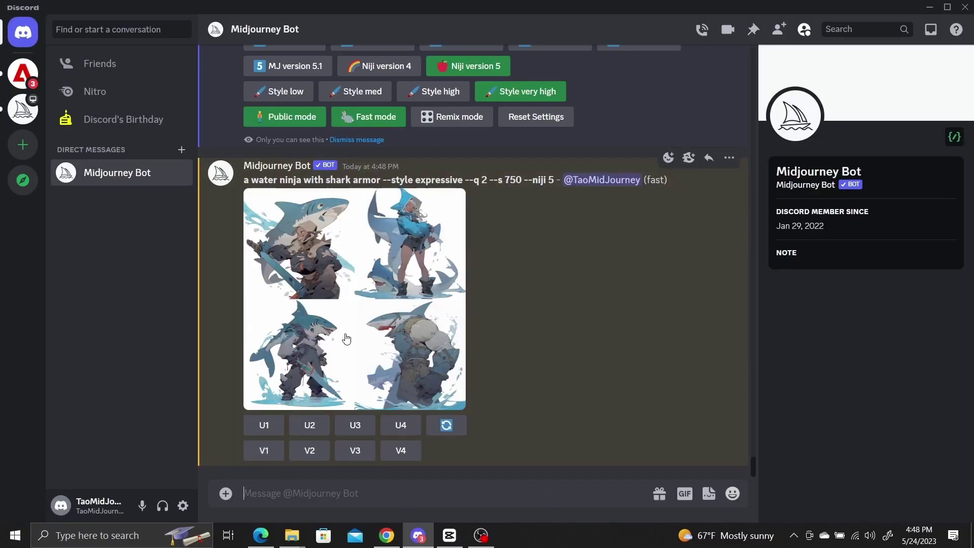
left_click(365, 324)
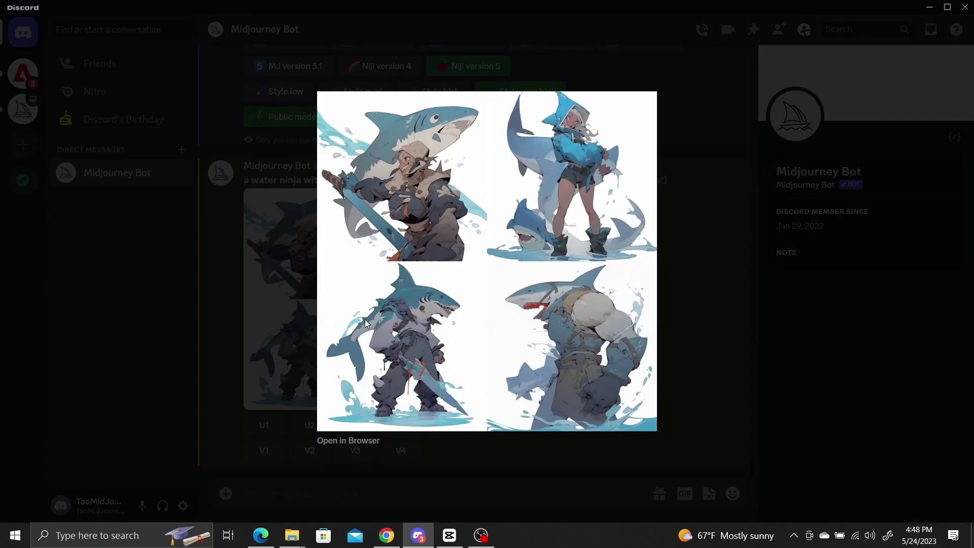